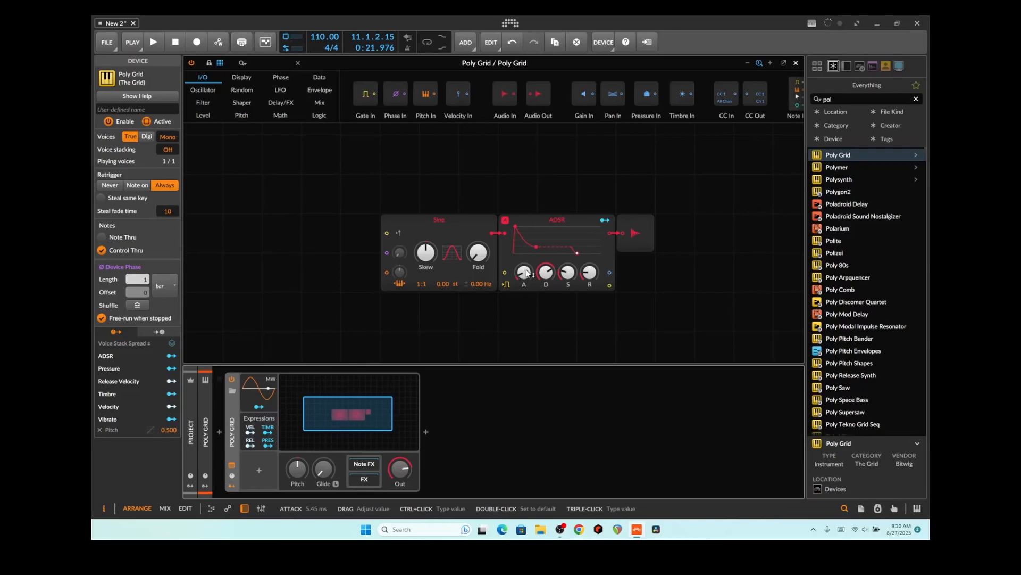
Return to the arrangement and briefly play the melodysauce clip to hear the sine patch
left_click(797, 63)
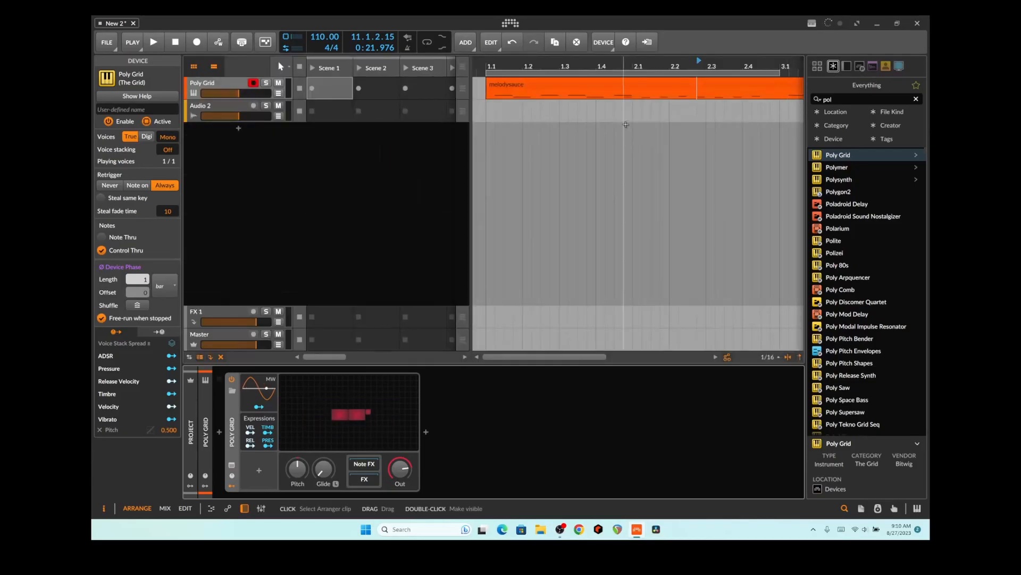
left_click(540, 85)
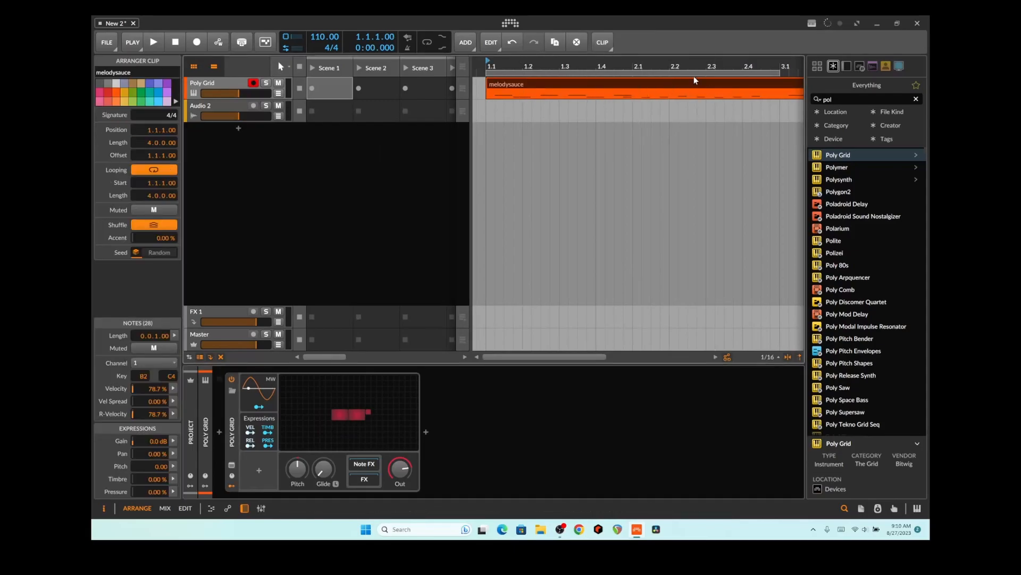
key("space")
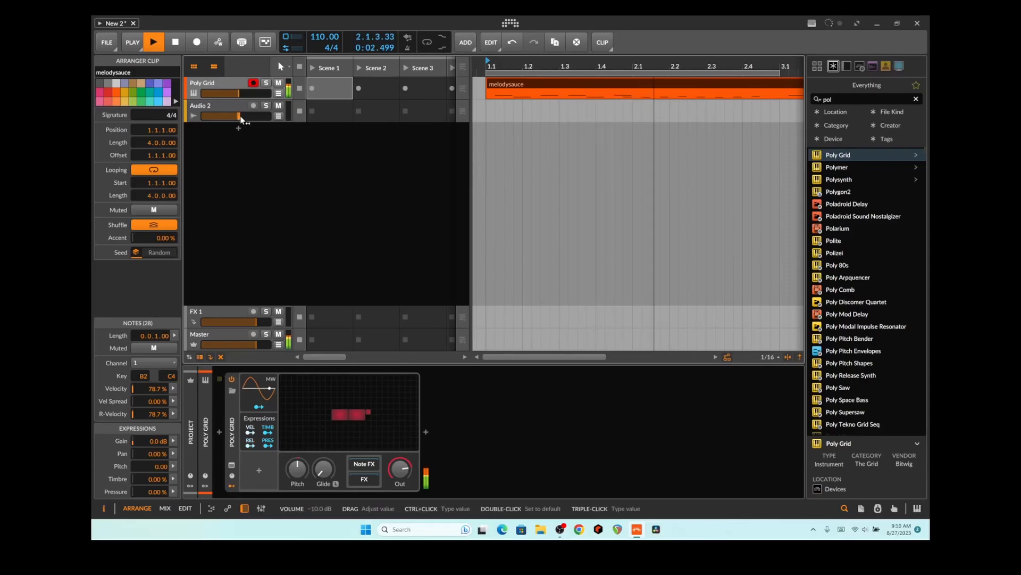
left_click(176, 44)
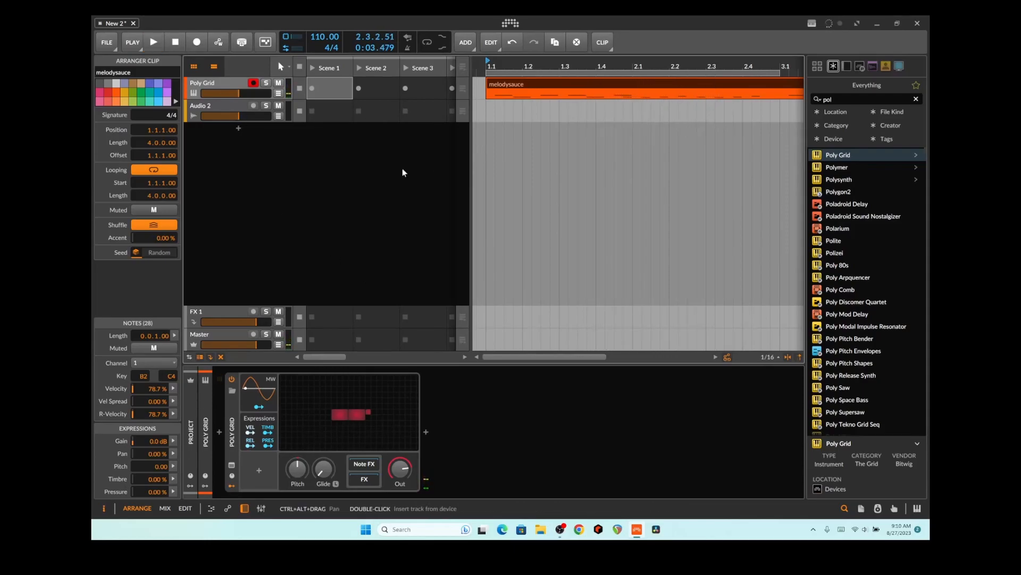
Insert an Oscilloscope right after Poly Grid via the browser search 'os'
left_click(836, 101)
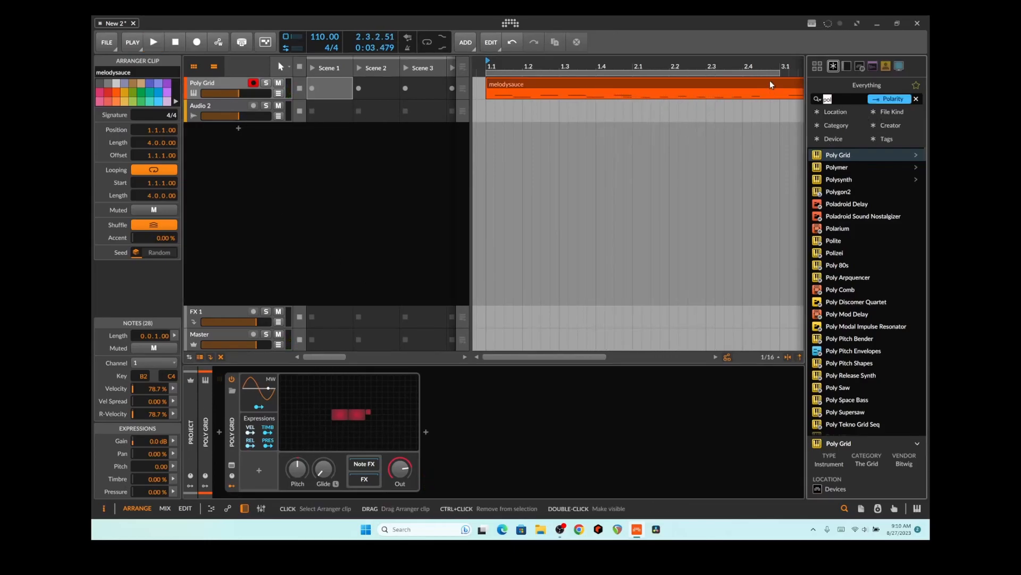
type("os")
key("Down")
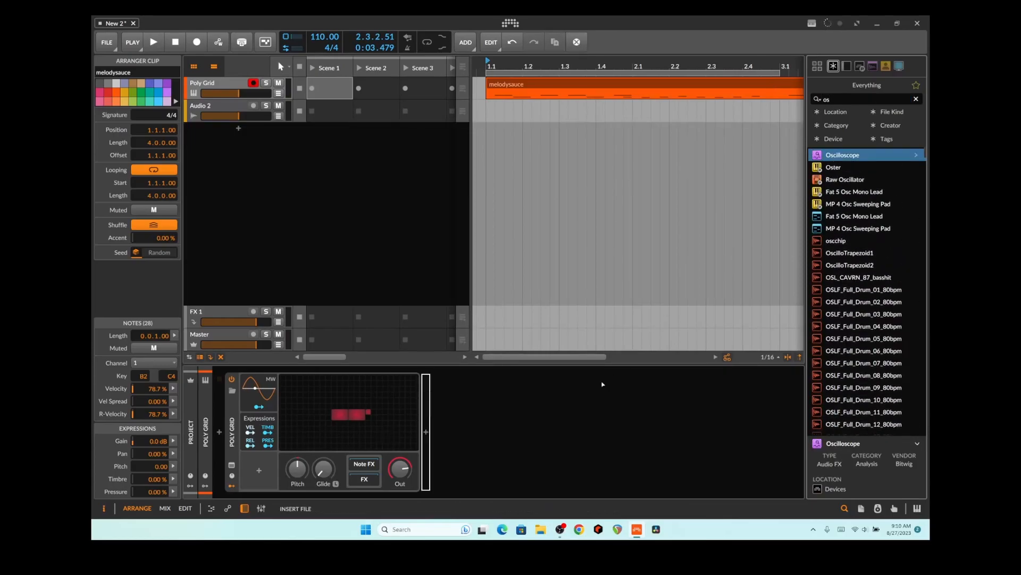
key("Return")
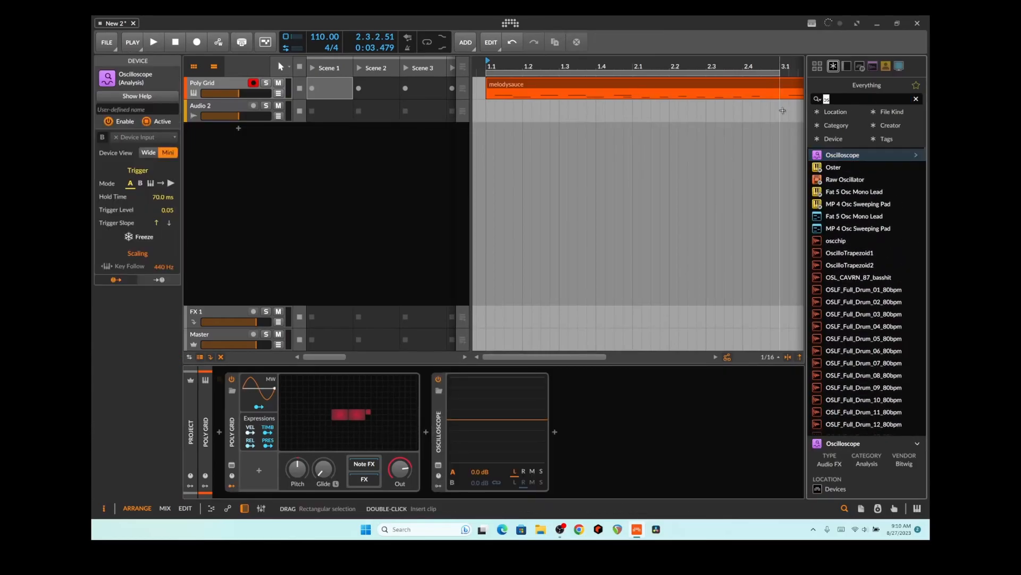
key("BackSpace")
type("pe")
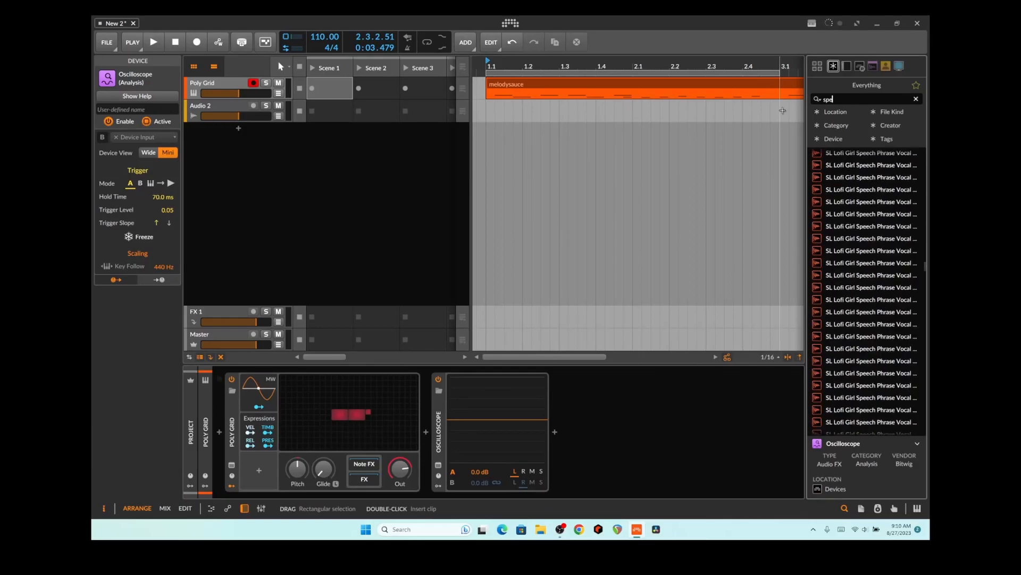
Add Spectrum 2 after the Oscilloscope, enlarge its window, and play to view the sine's spectrum
left_click_drag(837, 168, 668, 429)
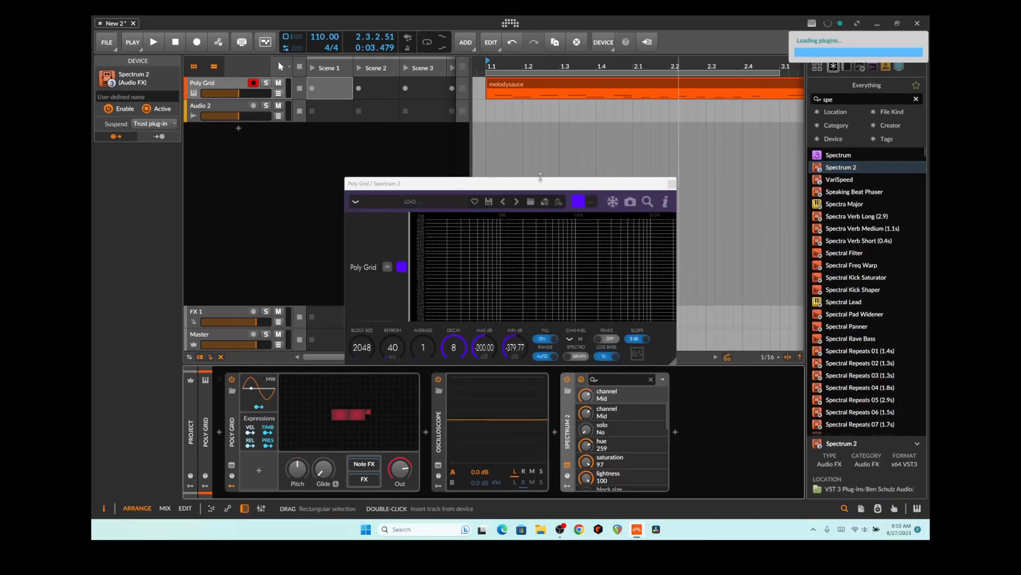
left_click_drag(534, 182, 492, 99)
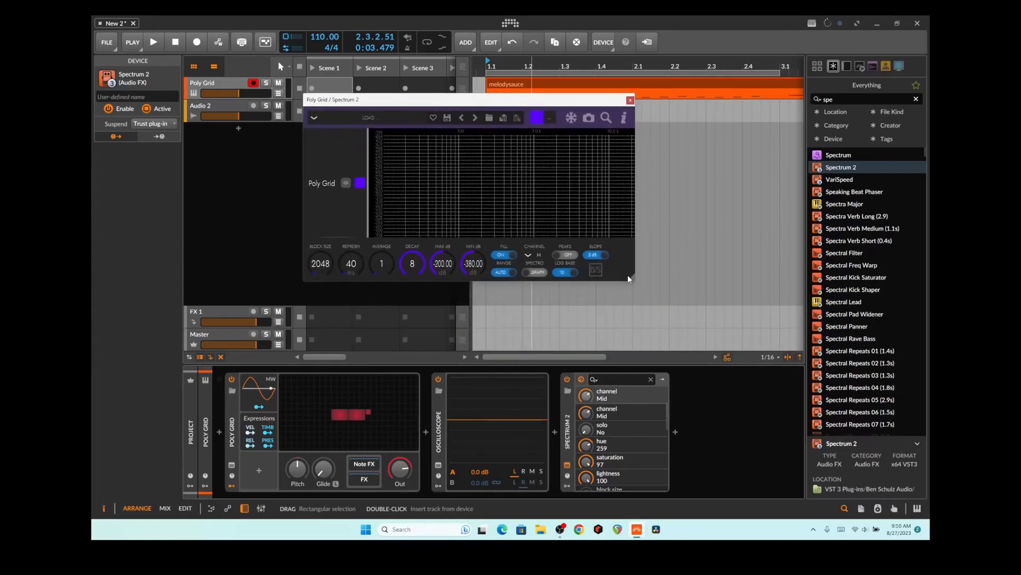
left_click_drag(629, 278, 650, 299)
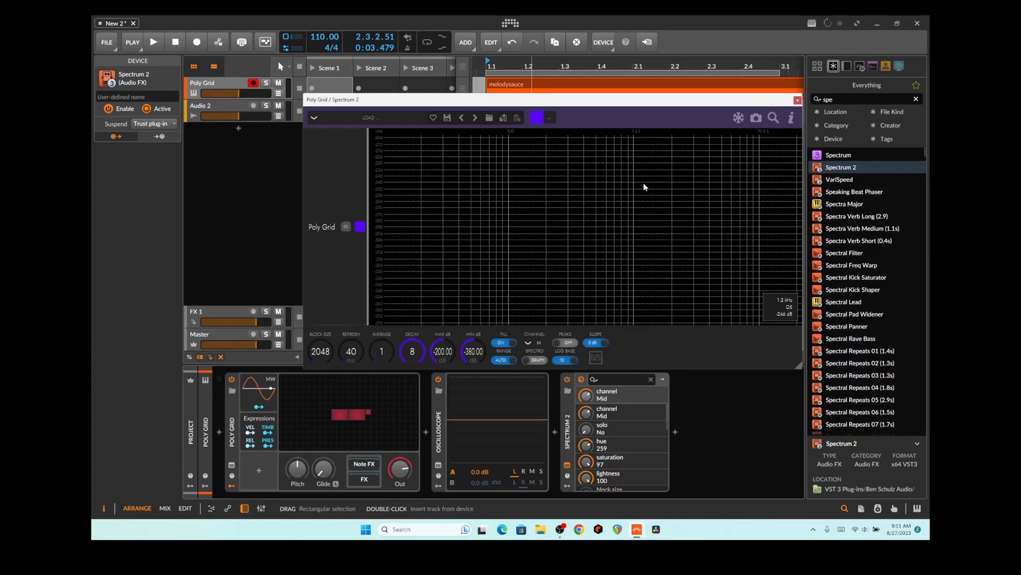
key("space")
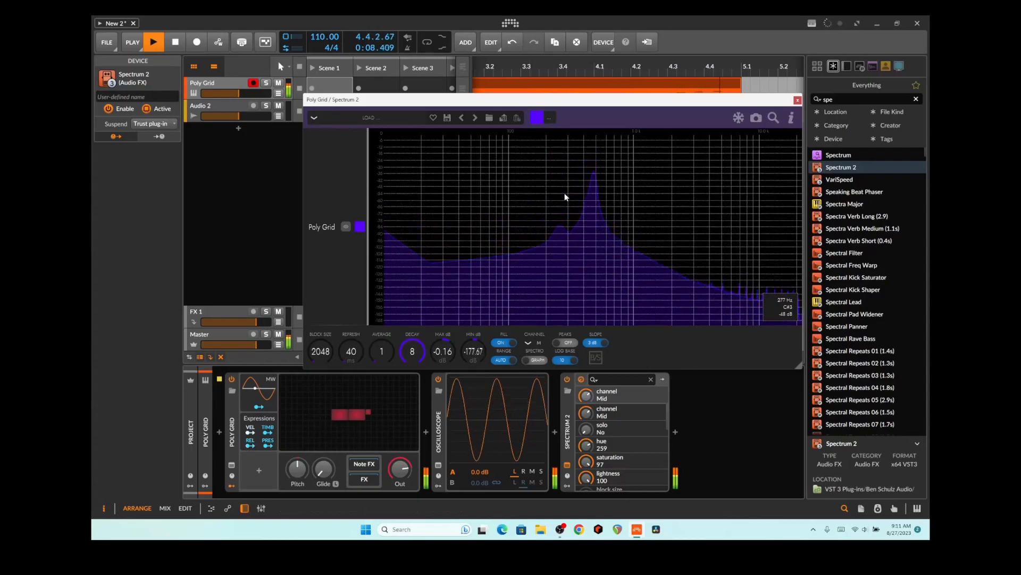
key("space")
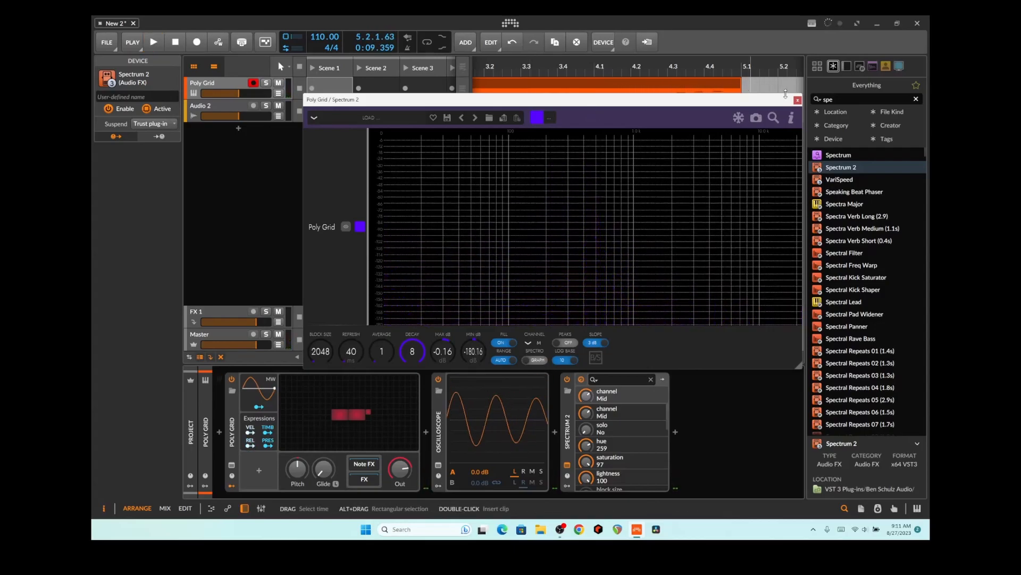
Close the Spectrum 2 window, show the device chain, and briefly play the clip
left_click(797, 101)
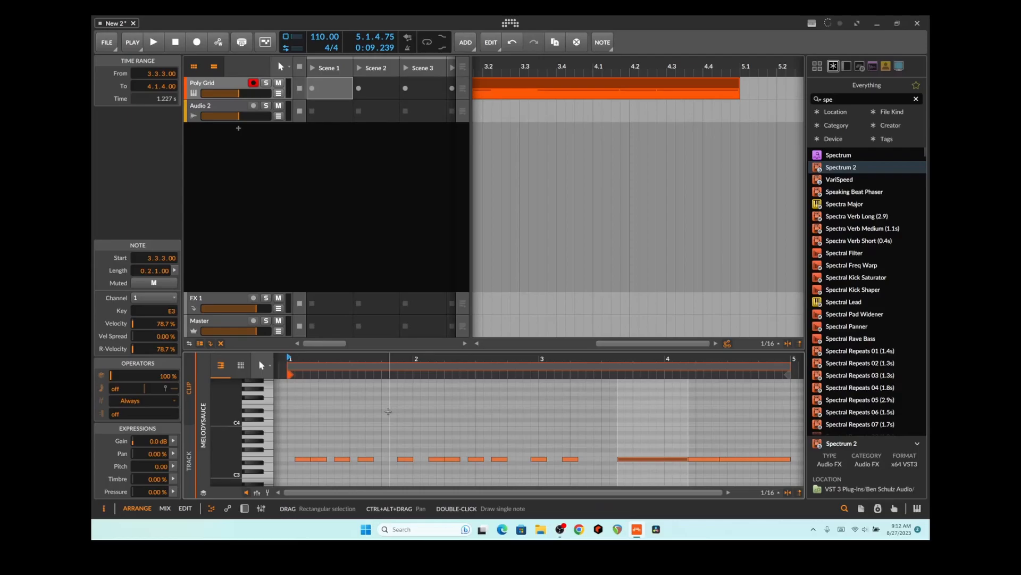
left_click(244, 508)
key("space")
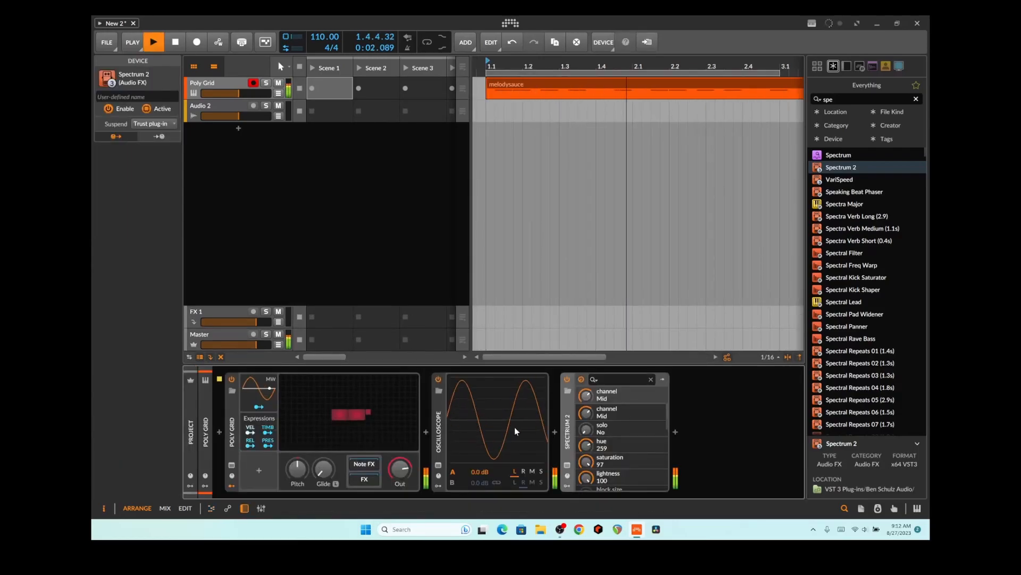
key("space")
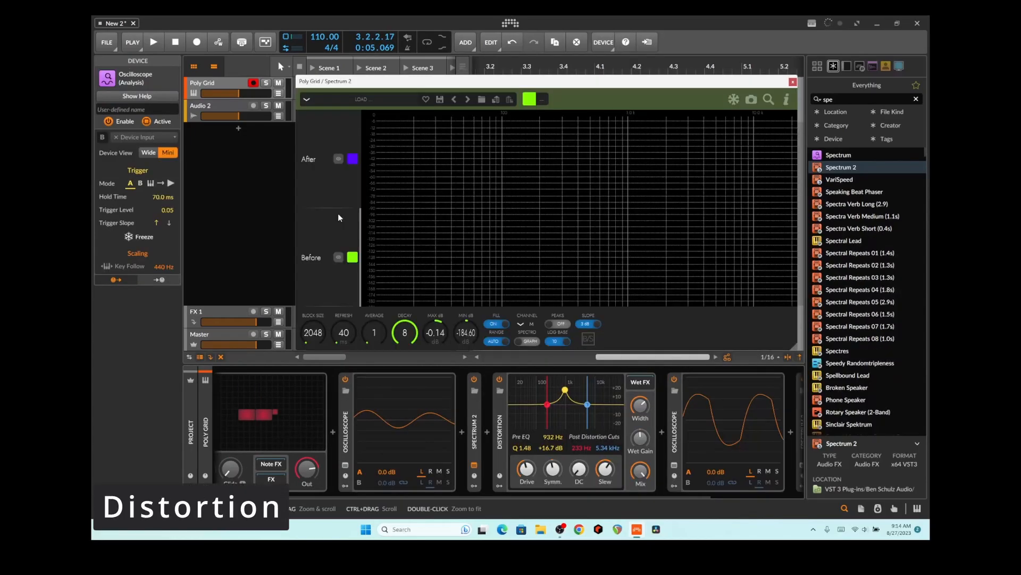
Add a Tool utility from the 'too' search at the end of the chain, after the second Spectrum 2
left_click(497, 428)
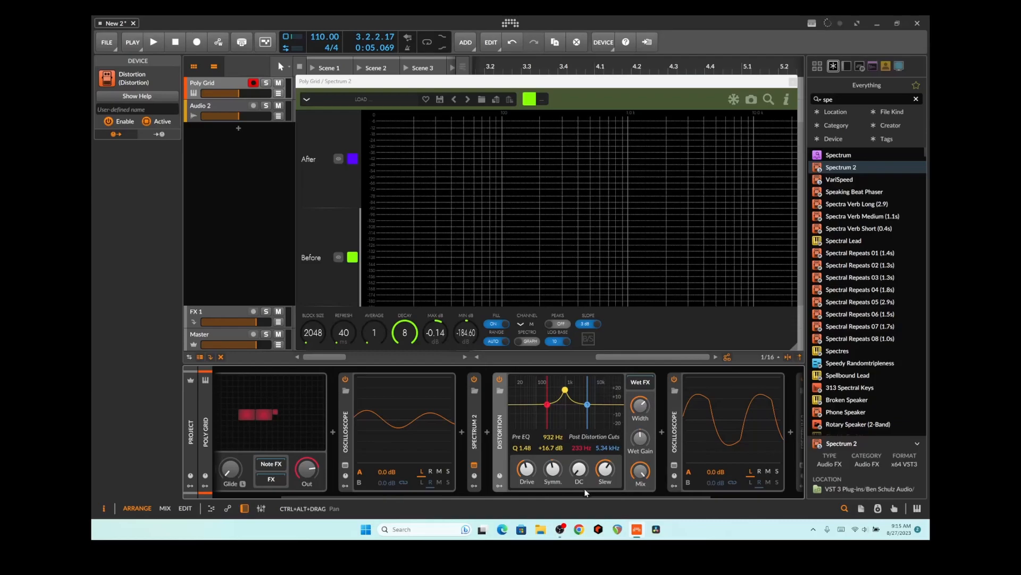
scroll(588, 494, "right", 3)
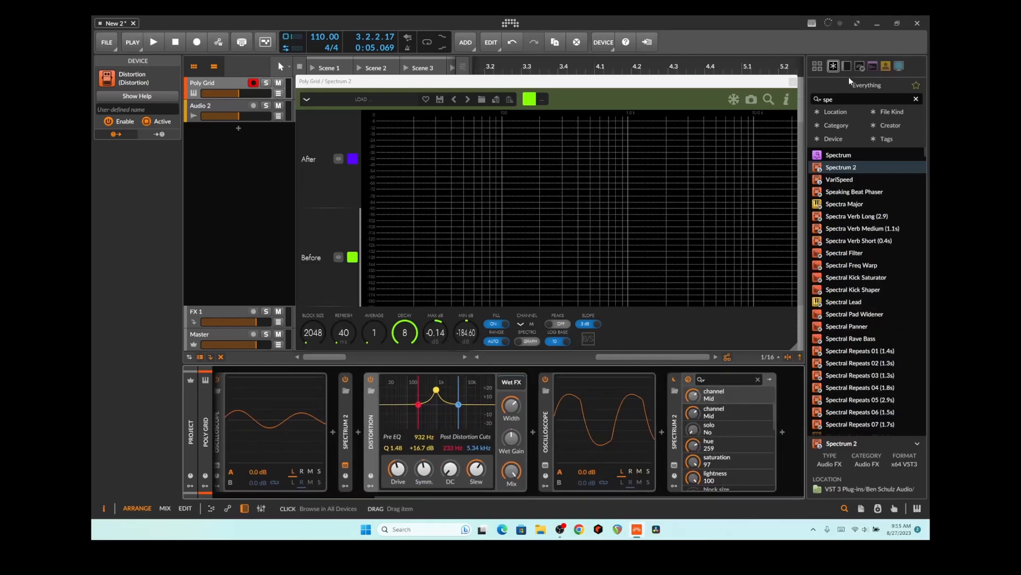
left_click(828, 99)
key("BackSpace")
key("BackSpace")
key("BackSpace")
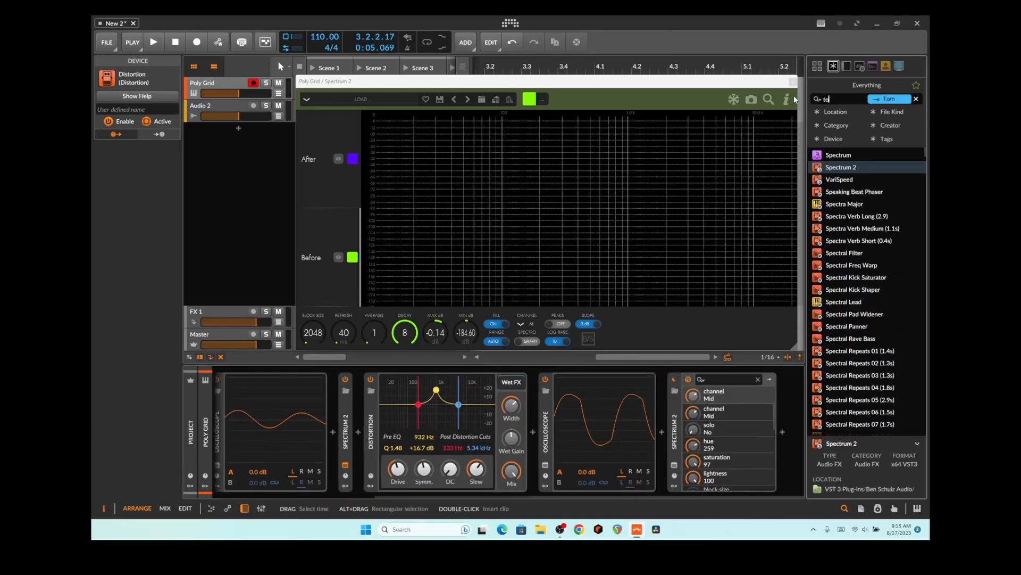
type("too")
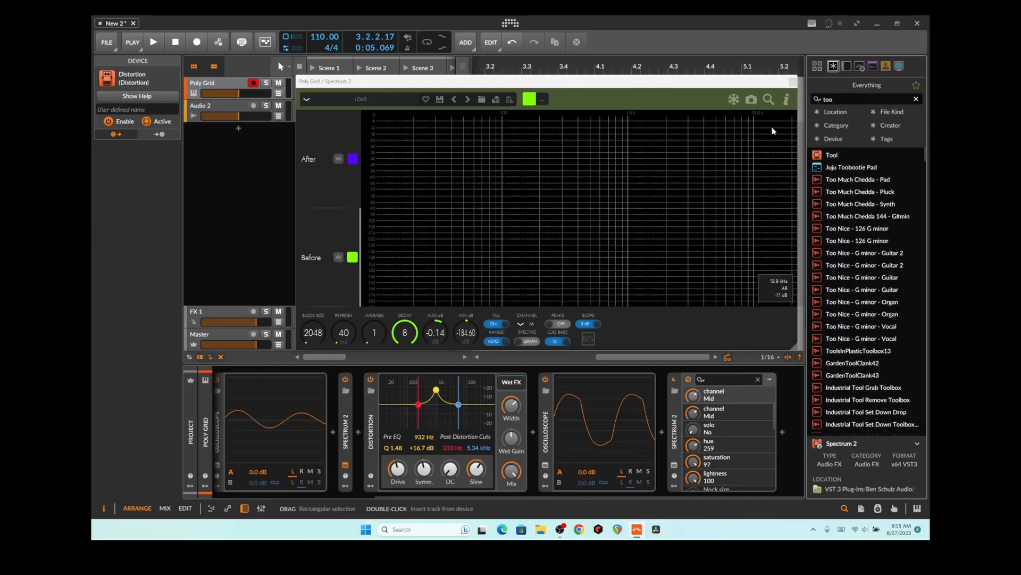
left_click_drag(822, 155, 783, 432)
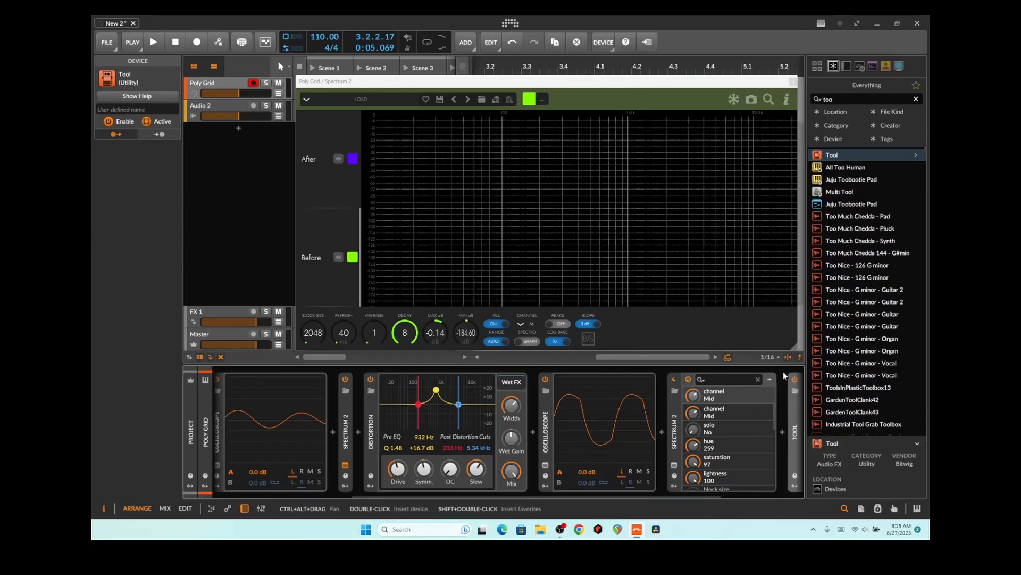
left_click_drag(659, 497, 755, 497)
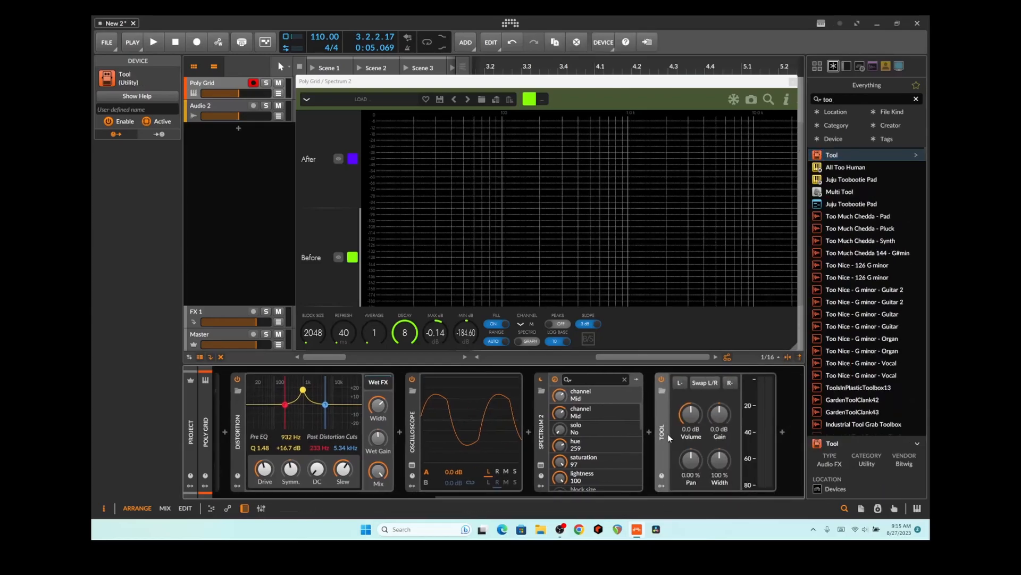
left_click_drag(655, 499, 491, 487)
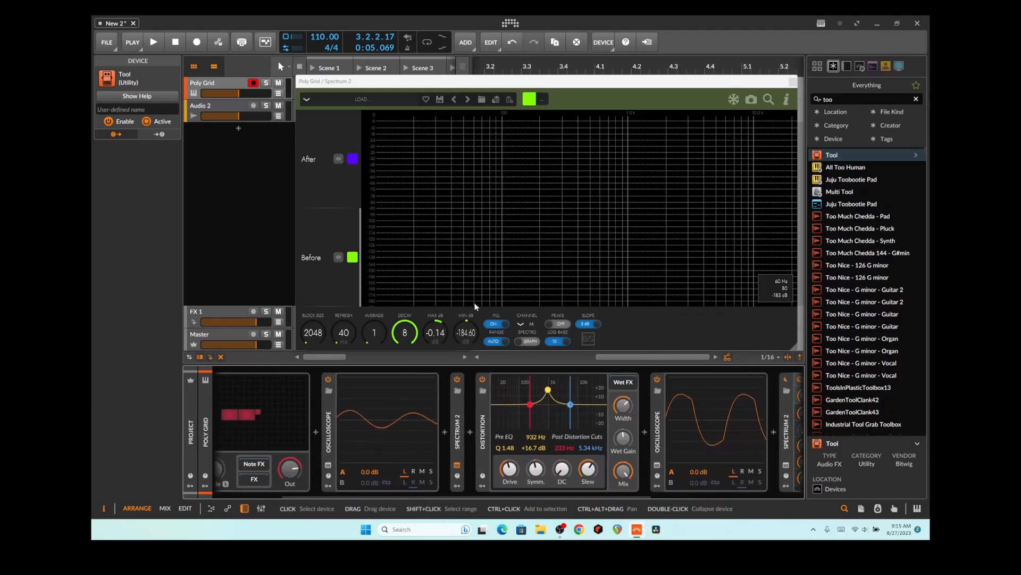
Play the clip and compare the Before and After spectra of the distorted sine in Spectrum 2
key("space")
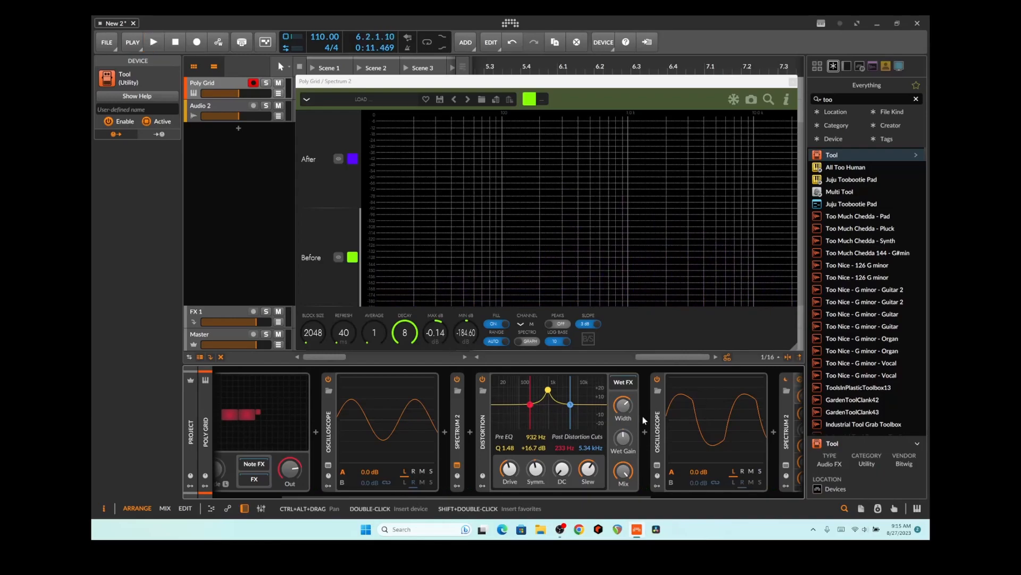
key("space")
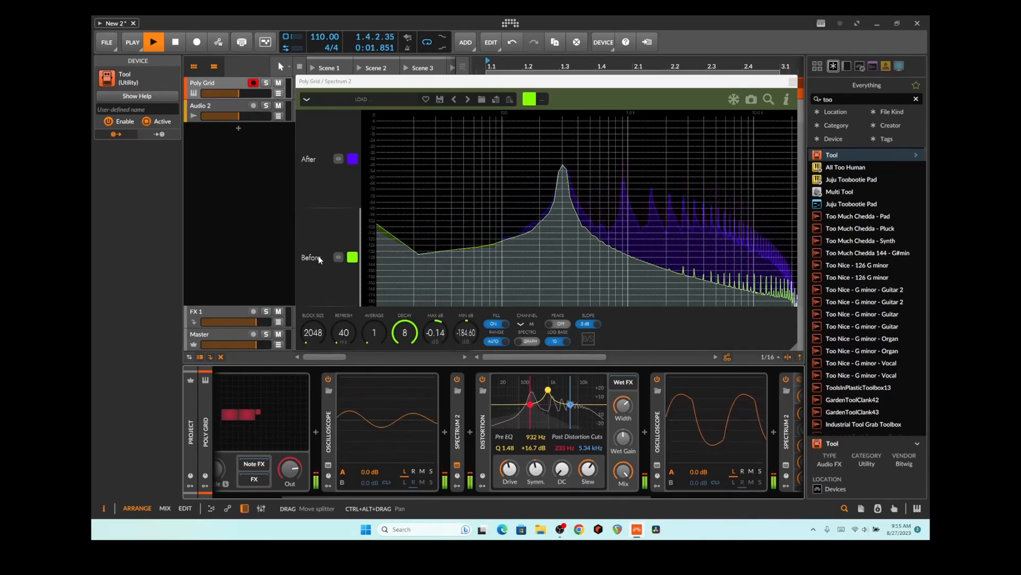
left_click(459, 412)
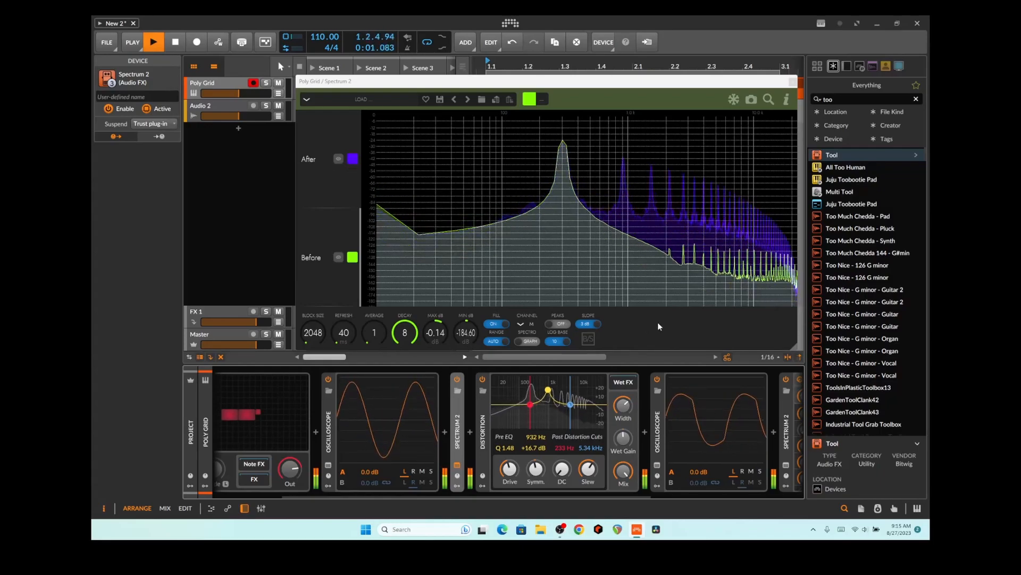
left_click_drag(634, 493, 805, 495)
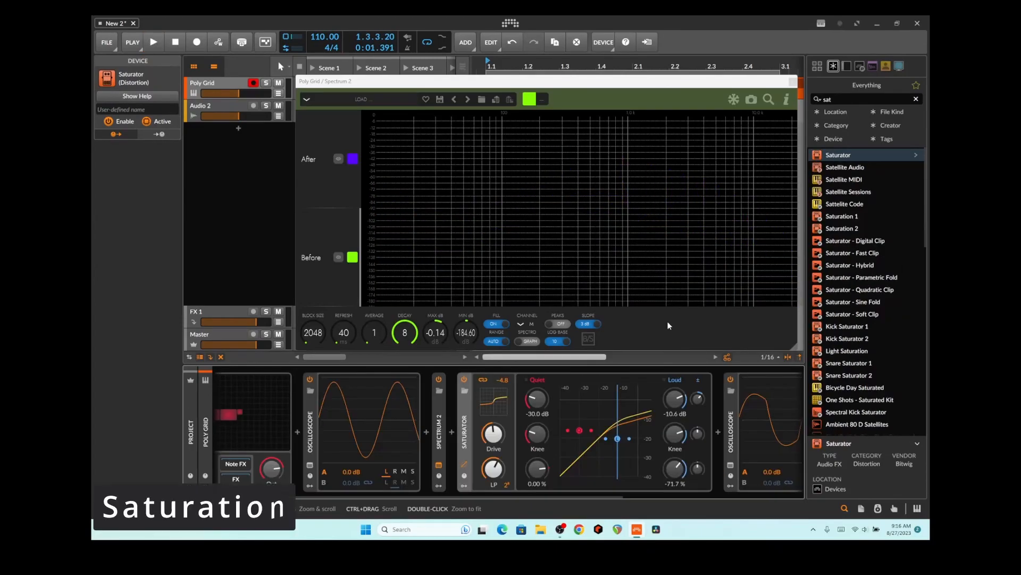
Play the clip through the Saturator and watch its added harmonics in Spectrum 2
left_click_drag(521, 497, 551, 497)
key("space")
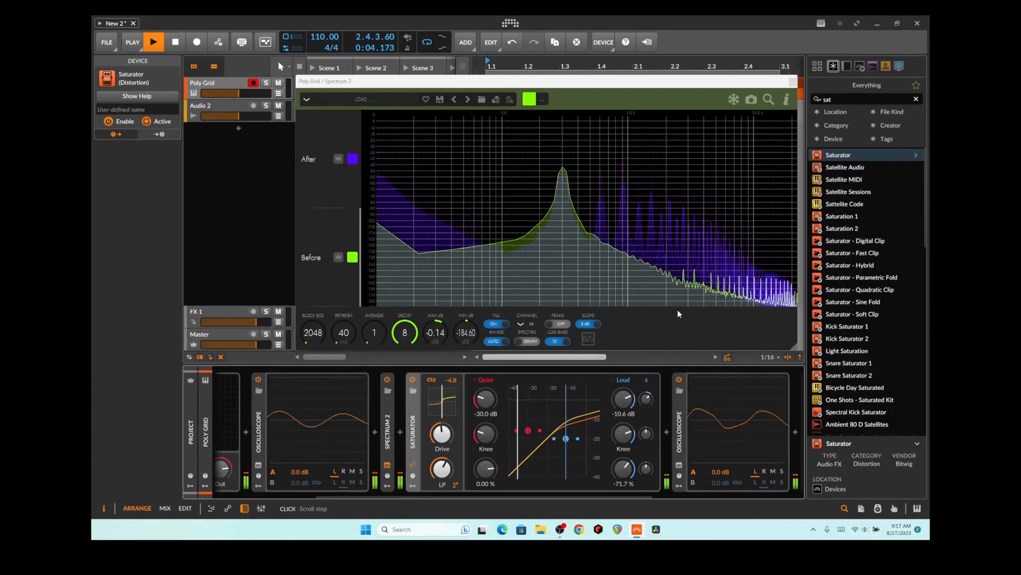
key("space")
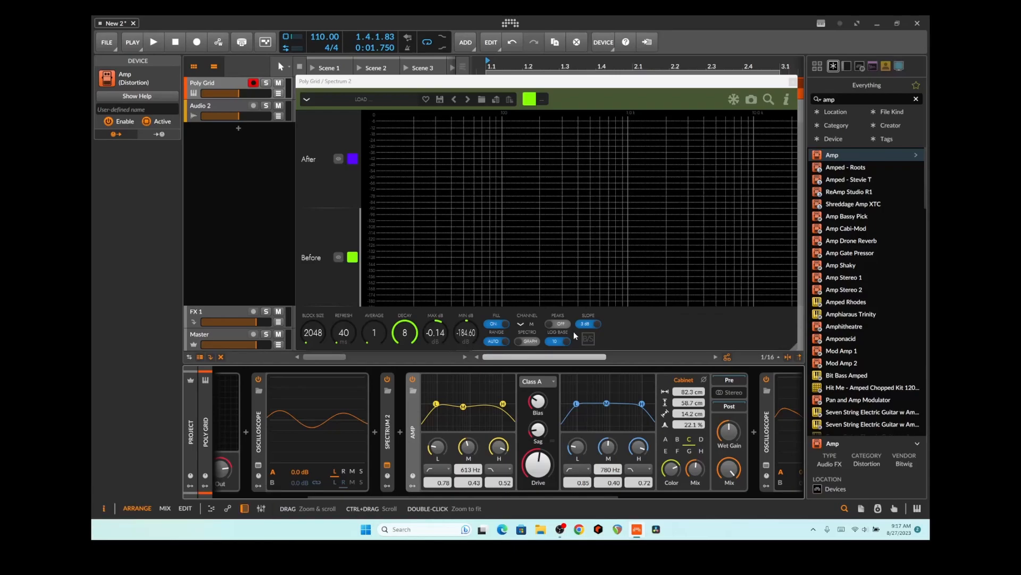
Collapse the Amp and Spectrum 2 devices and play to compare spectra through the Amp
double_click(410, 413)
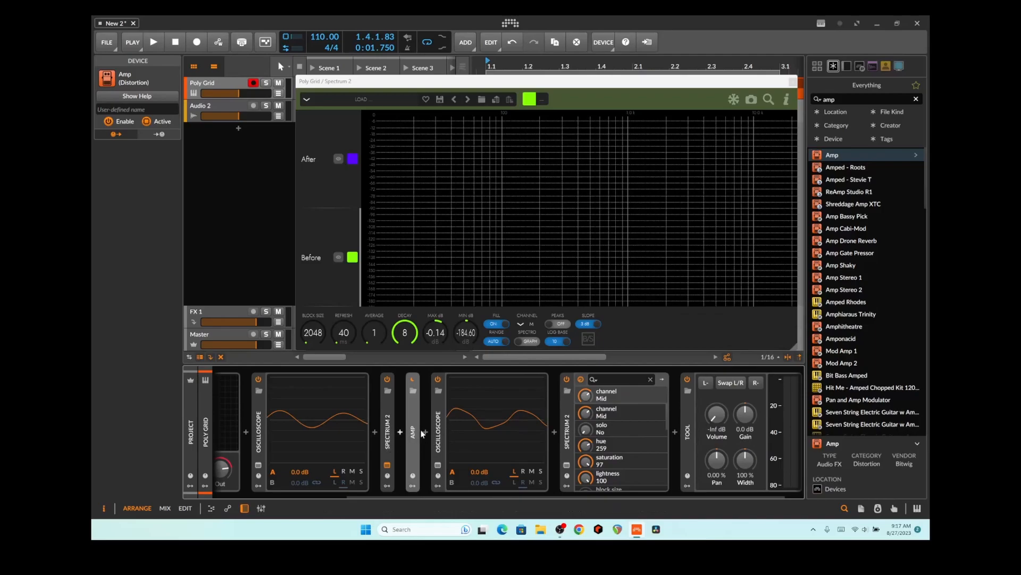
double_click(573, 423)
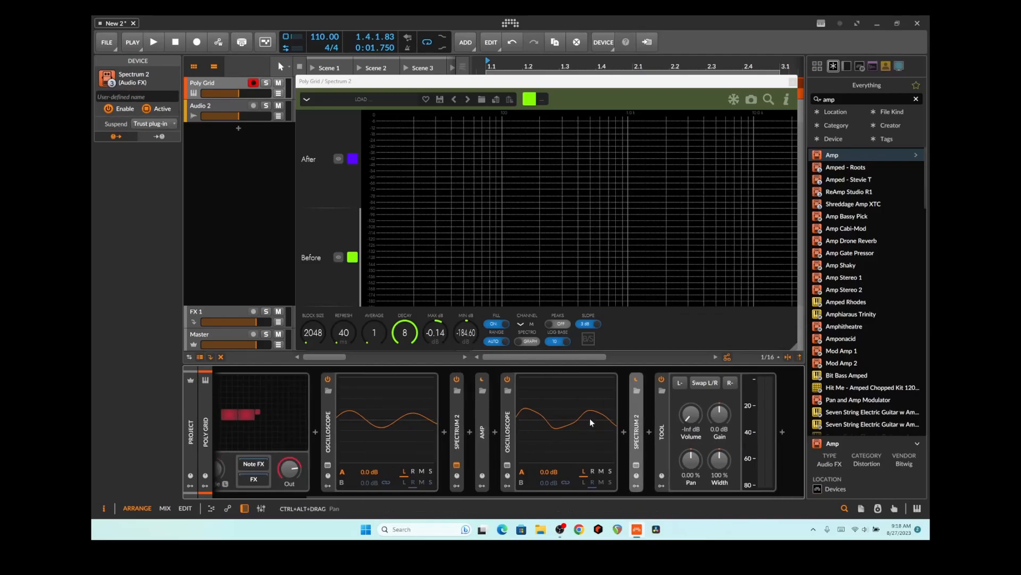
key("space")
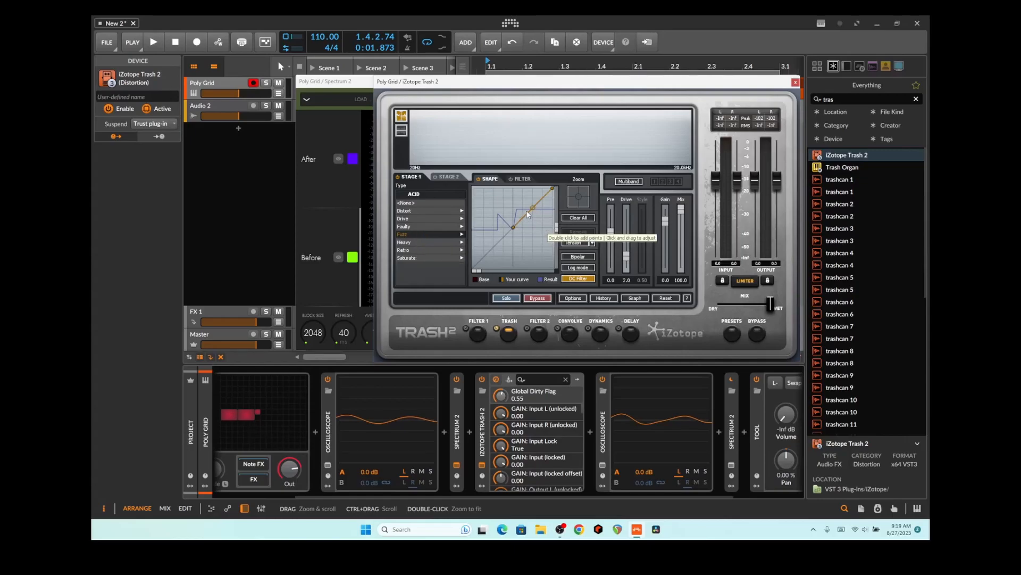
Audition several Trash 2 distortion types, settling on Garage in the Fuzz category
left_click(427, 234)
left_click(422, 243)
left_click(421, 258)
left_click(417, 234)
left_click(420, 211)
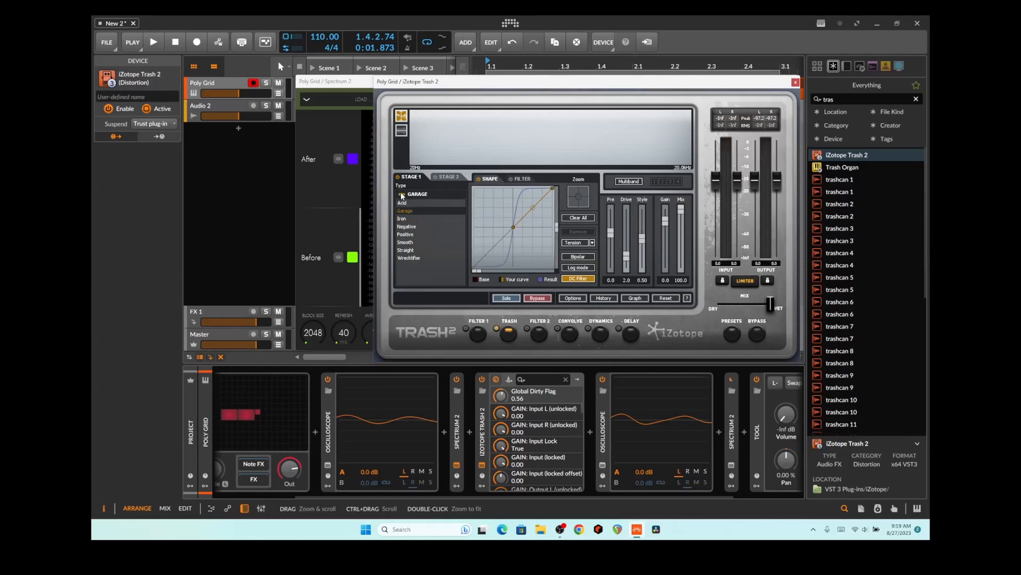
left_click(423, 232)
Play the melody to compare clean and Trash 2 spectra, briefly reopening the Trash 2 window
left_click(795, 83)
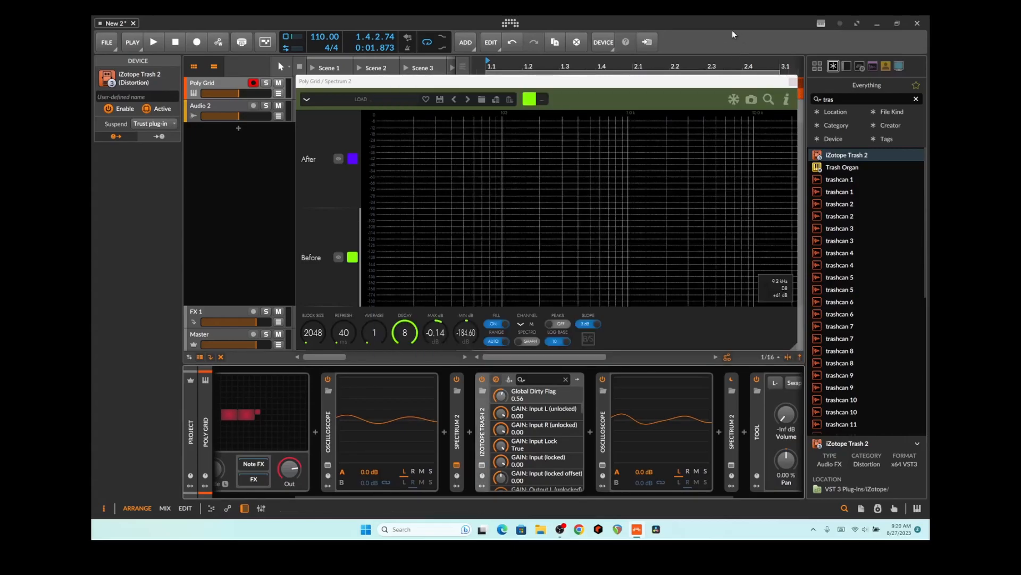
key("space")
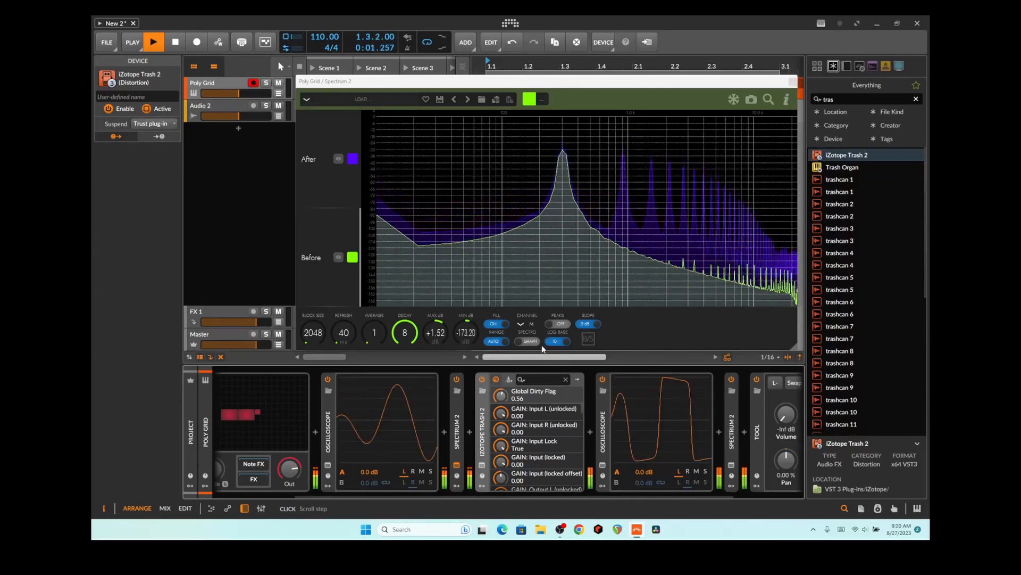
left_click(482, 462)
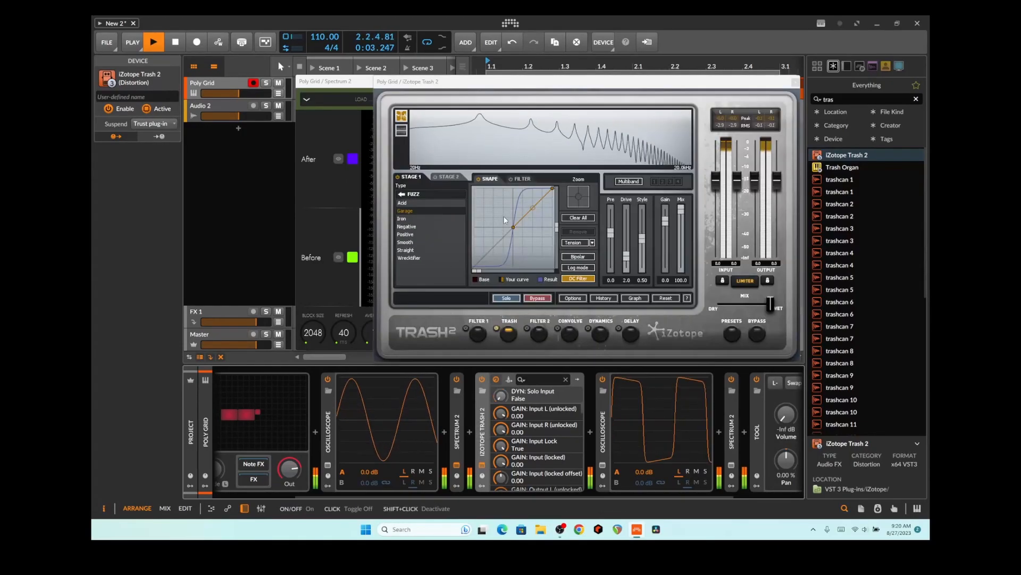
left_click(796, 83)
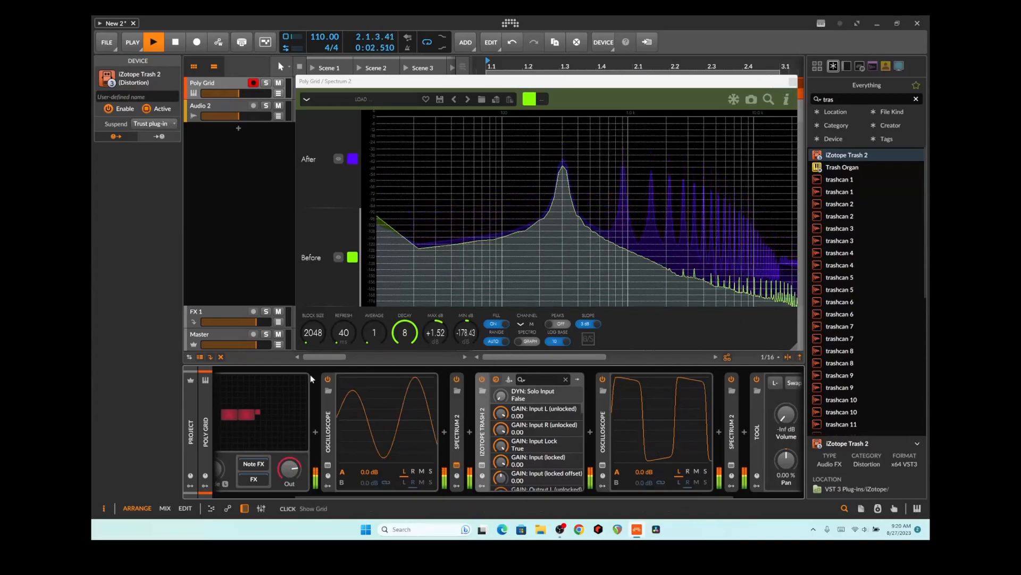
left_click_drag(538, 494, 458, 490)
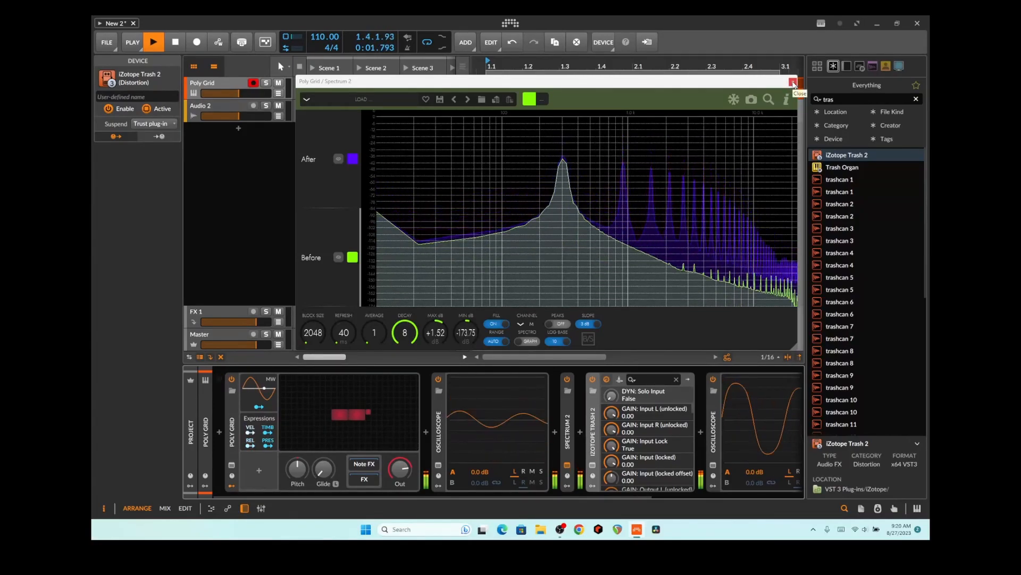
key("space")
Delete Trash 2 and open the Poly Grid, moving Audio Out right and Sine left
left_click(793, 82)
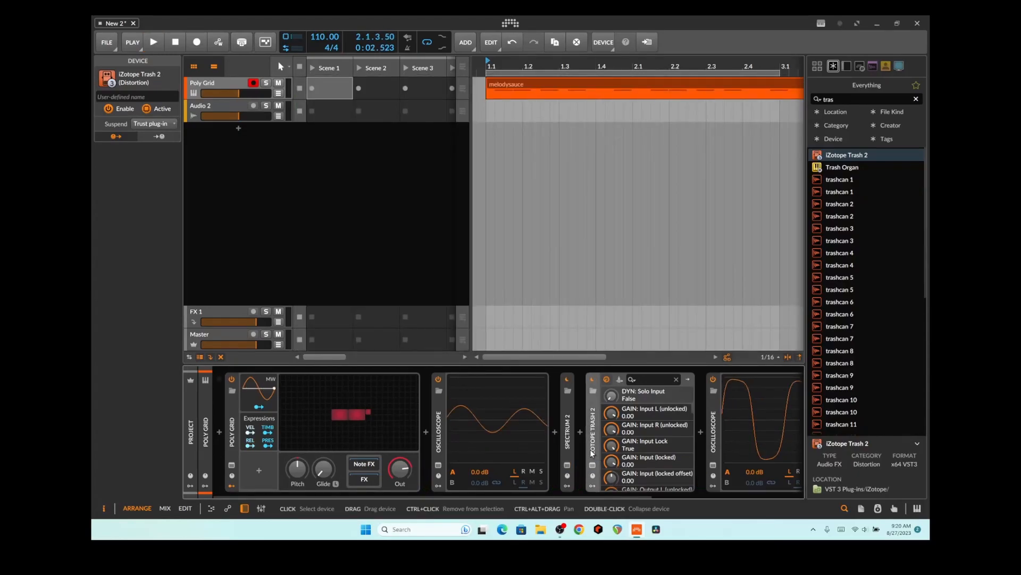
key("Delete")
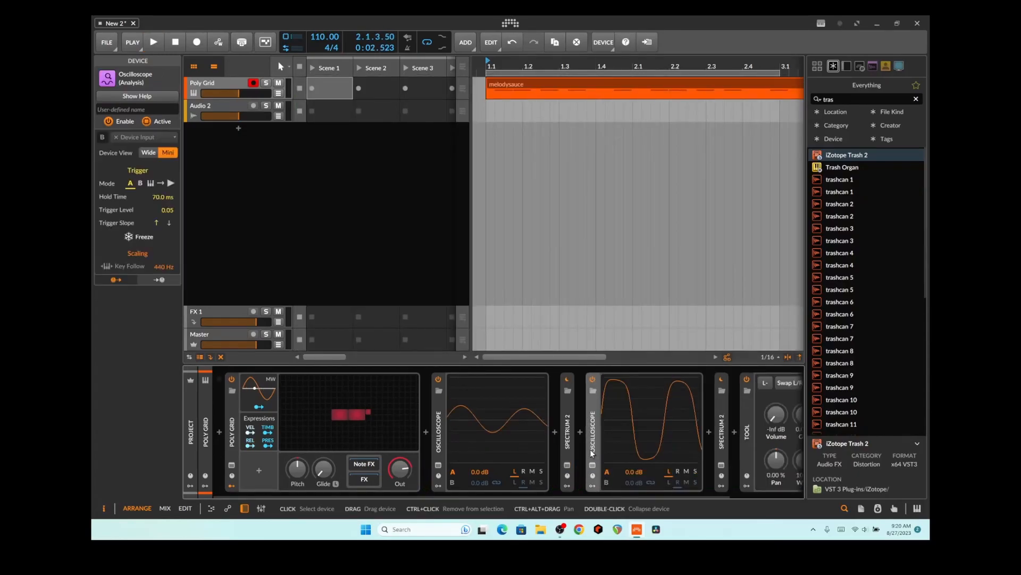
left_click(373, 417)
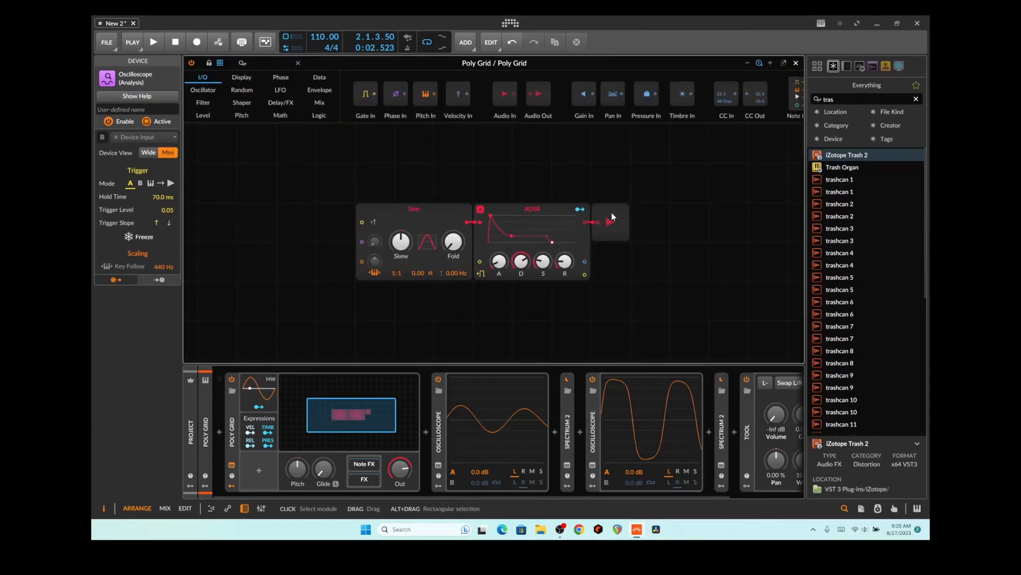
left_click_drag(611, 214, 677, 215)
left_click_drag(468, 206, 343, 224)
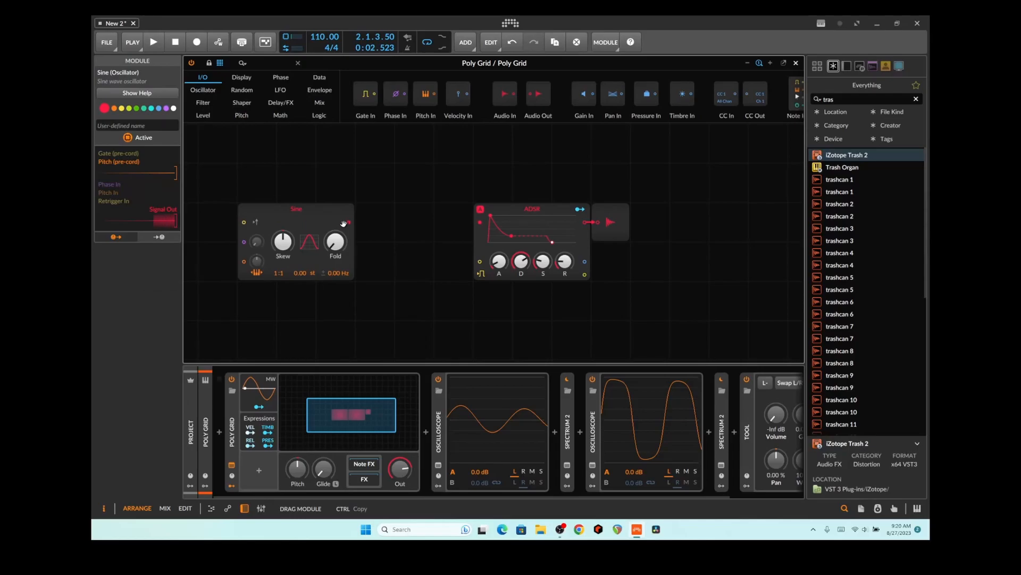
Insert a Curve shaper between Sine and ADSR and raise its low point
left_click(252, 103)
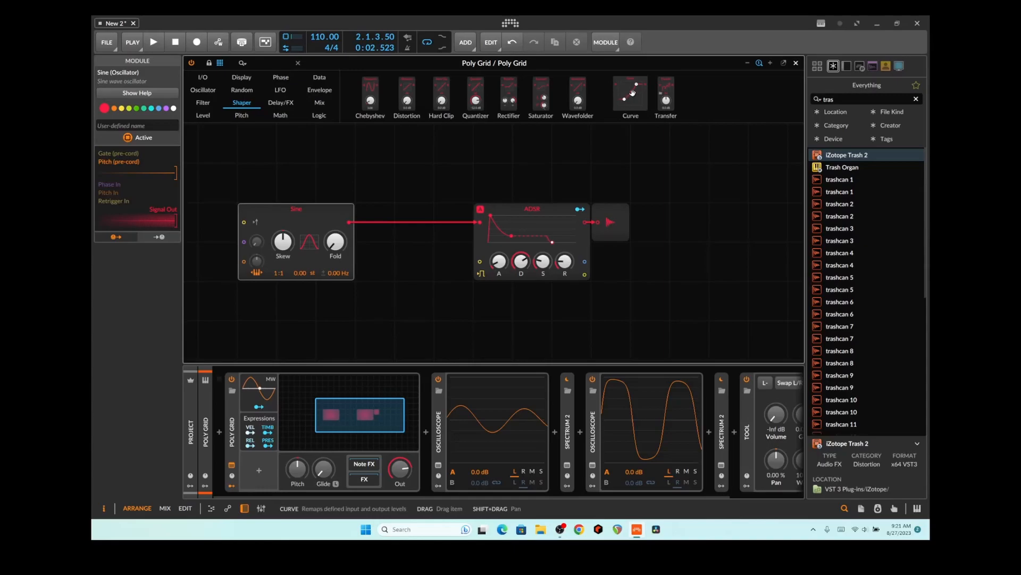
left_click_drag(626, 87, 445, 215)
left_click_drag(351, 225, 411, 231)
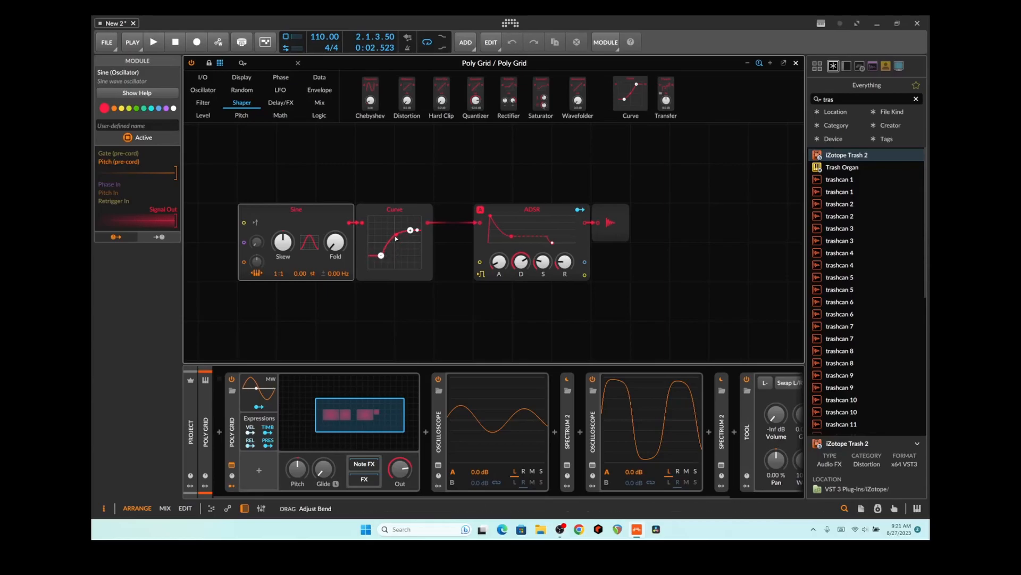
left_click_drag(381, 255, 382, 244)
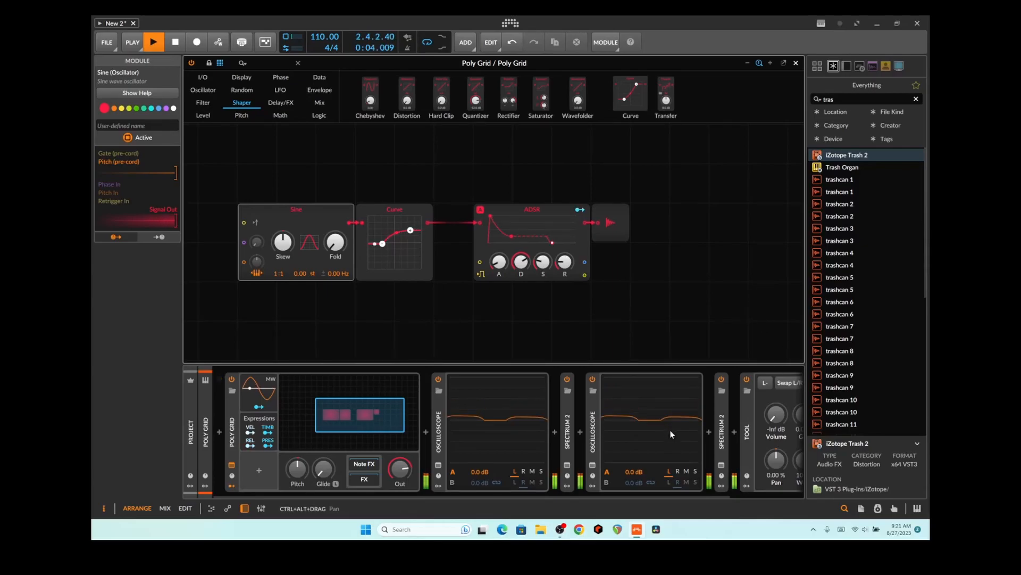
Open the Spectrum 2 analyzer clear of the modules and raise, then lower, the Curve's top point
left_click(721, 465)
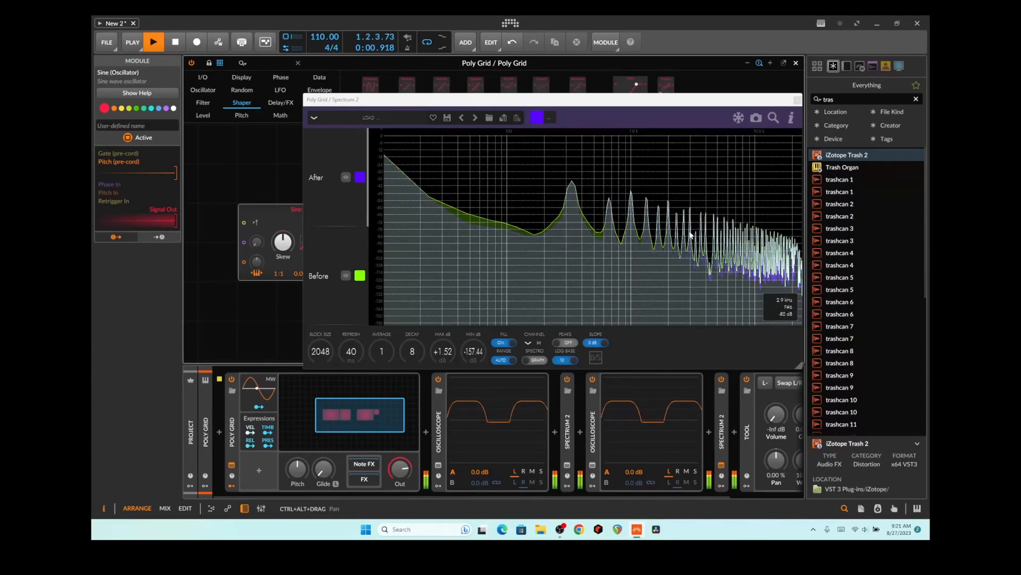
left_click_drag(725, 102, 739, 291)
mouse_move(410, 229)
left_mouse_down()
mouse_move(410, 216)
mouse_move(410, 225)
left_mouse_up()
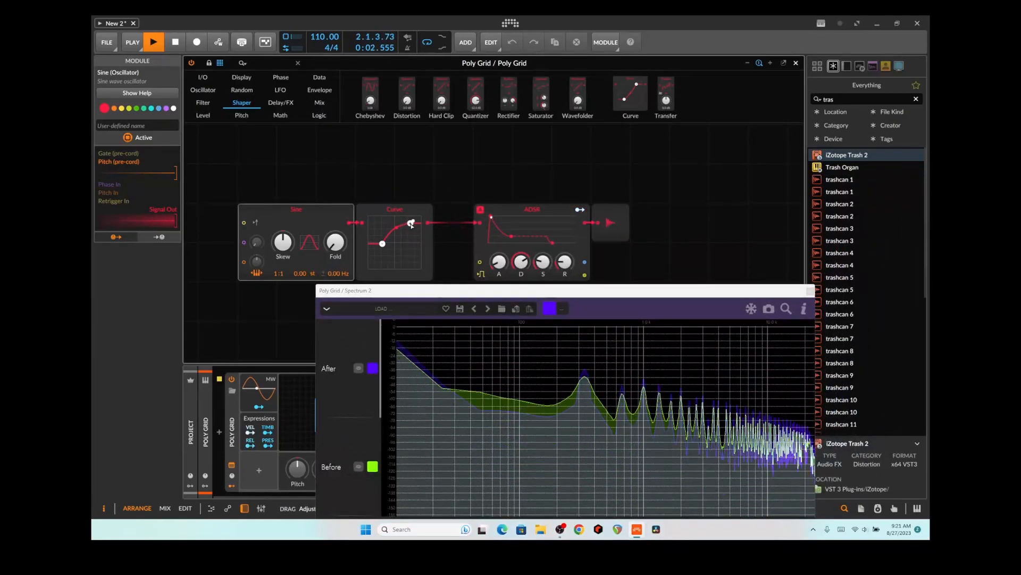
left_click_drag(543, 292, 534, 247)
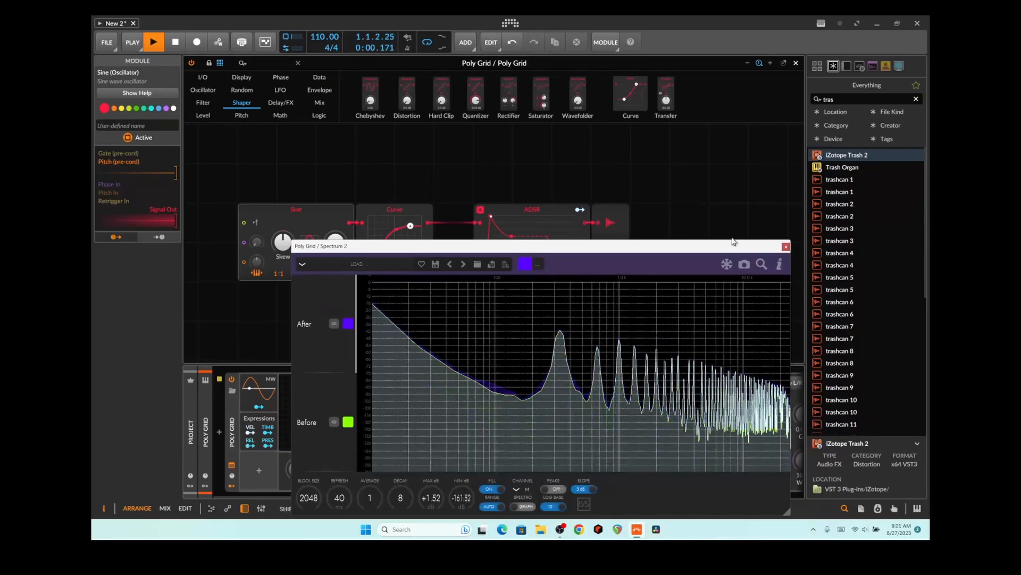
left_click_drag(403, 250, 500, 161)
left_click_drag(422, 153, 468, 94)
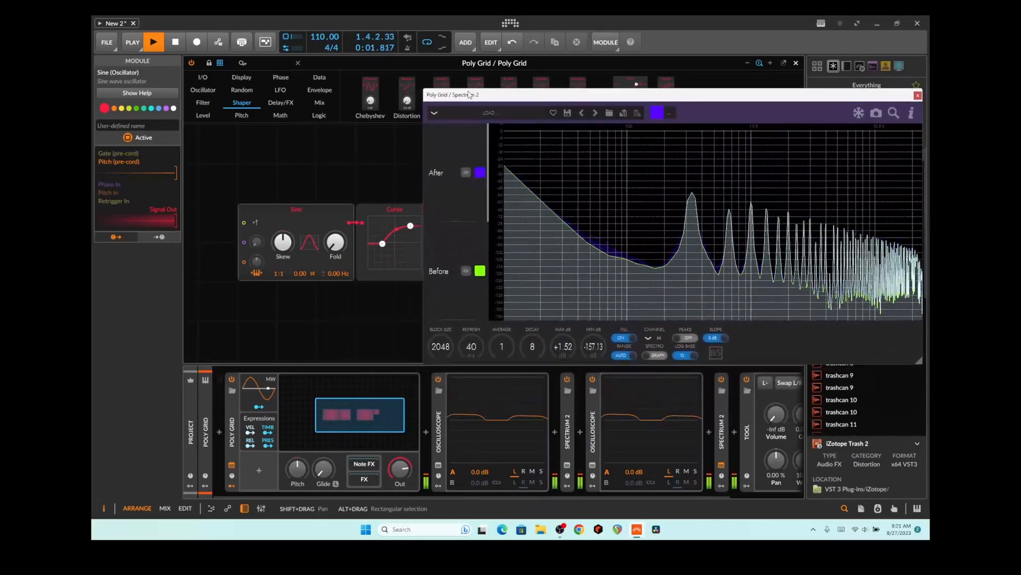
Reshape the Curve to map input -89.7%–52.9% to output -67.6%–75.0%; add then remove a Chebyshev
left_click_drag(383, 246, 405, 259)
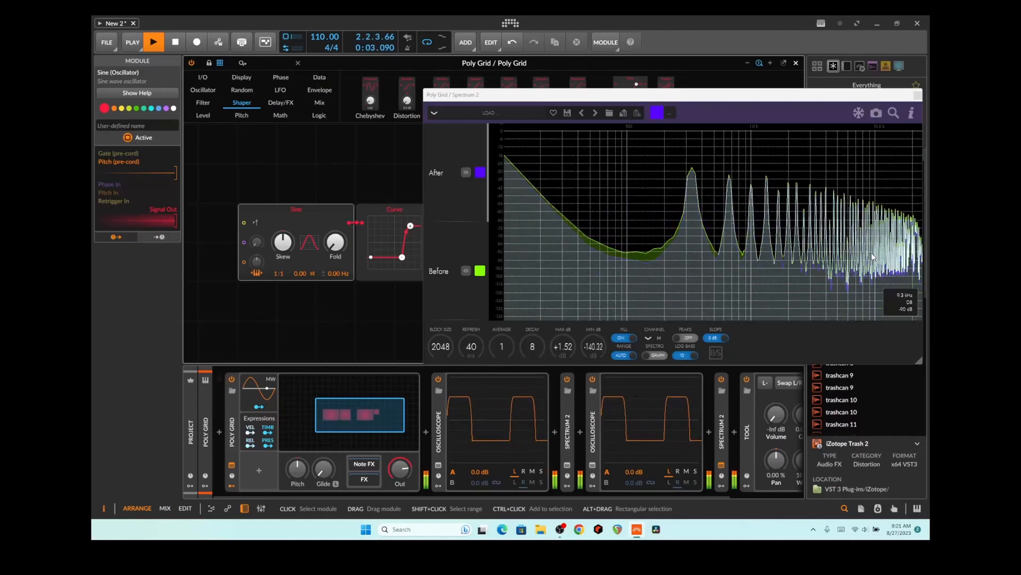
left_click_drag(402, 256, 371, 260)
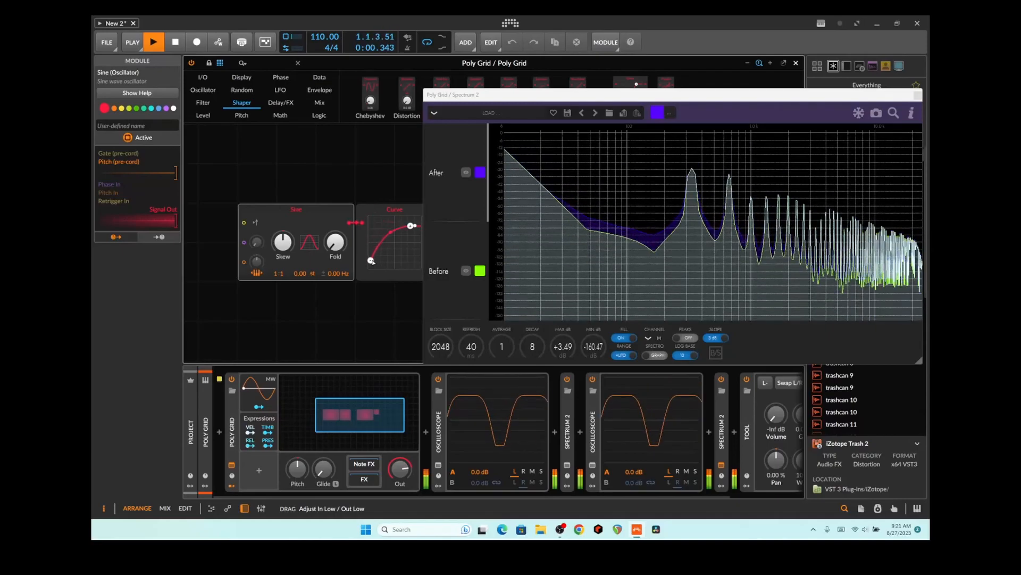
left_click(416, 238)
left_click_drag(411, 227, 409, 222)
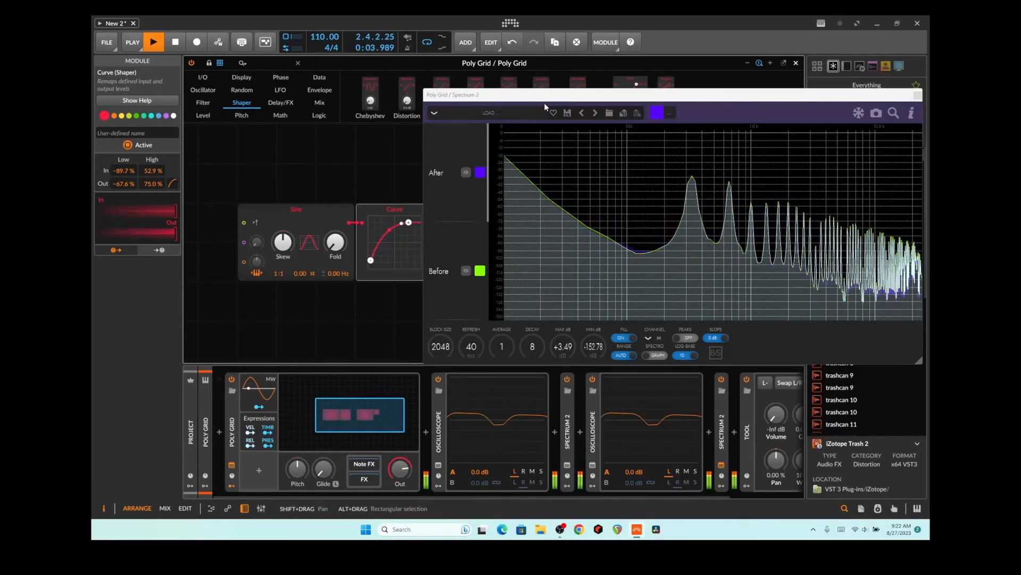
left_click_drag(377, 88, 374, 136)
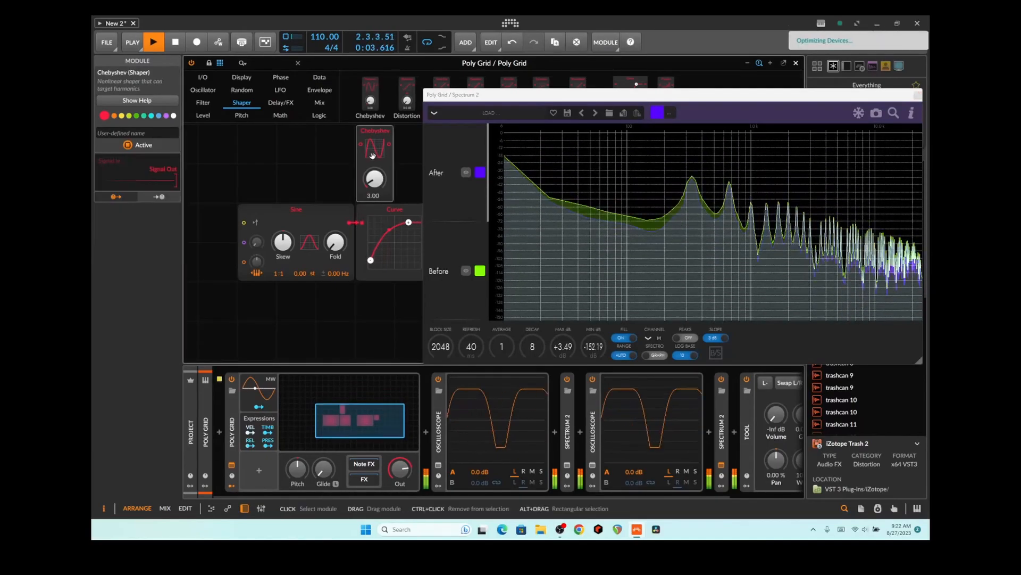
key("ctrl+z")
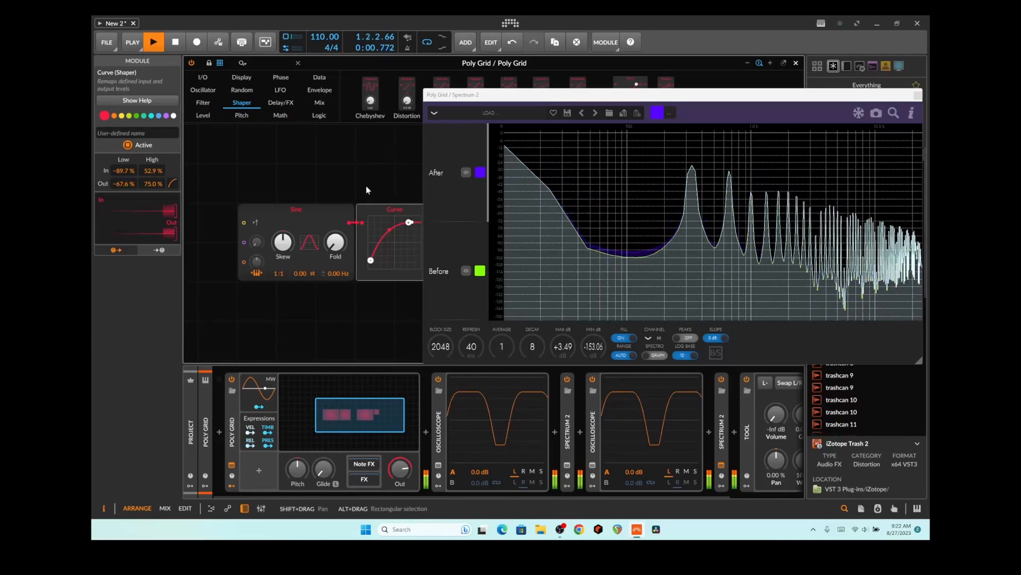
Replace the Curve module with a Chebyshev shaper and raise its amount to about 8.81
right_click(373, 214)
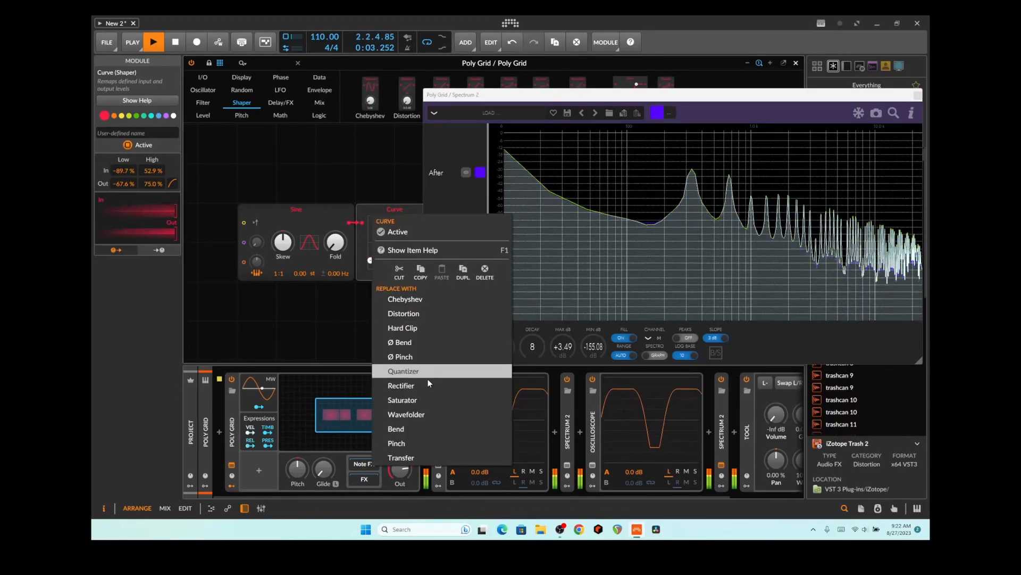
left_click(429, 302)
left_click_drag(374, 257, 375, 232)
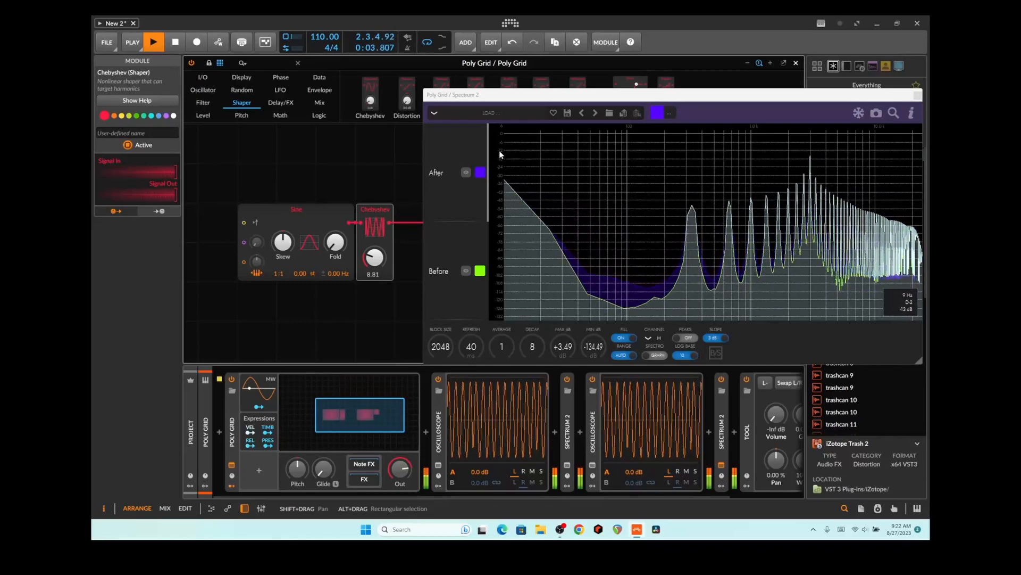
Reposition the Spectrum 2 window to uncover the shapers and the device chain
left_click_drag(489, 101, 493, 167)
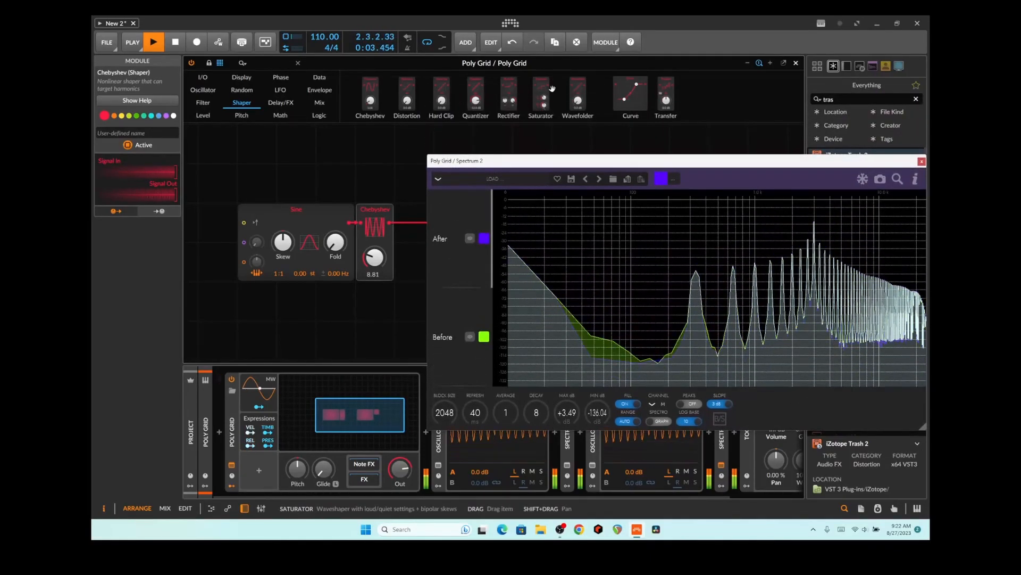
left_click(624, 95)
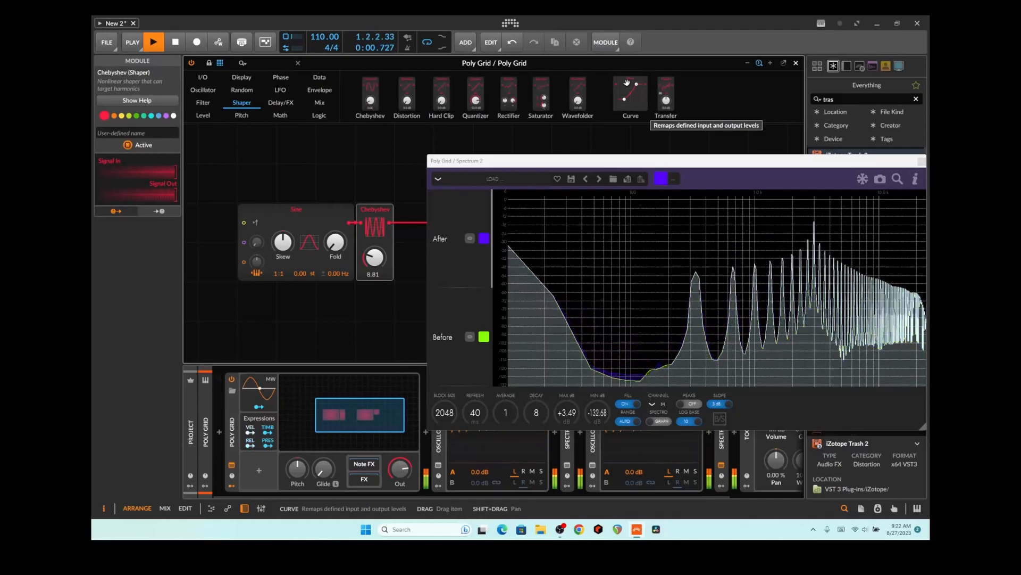
left_click_drag(551, 160, 504, 81)
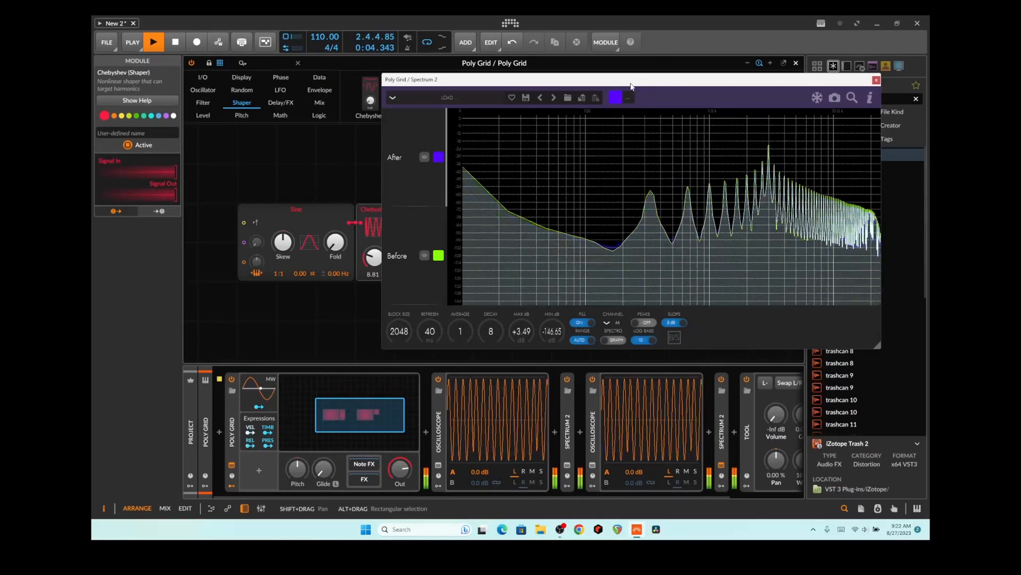
left_click_drag(630, 80, 639, 260)
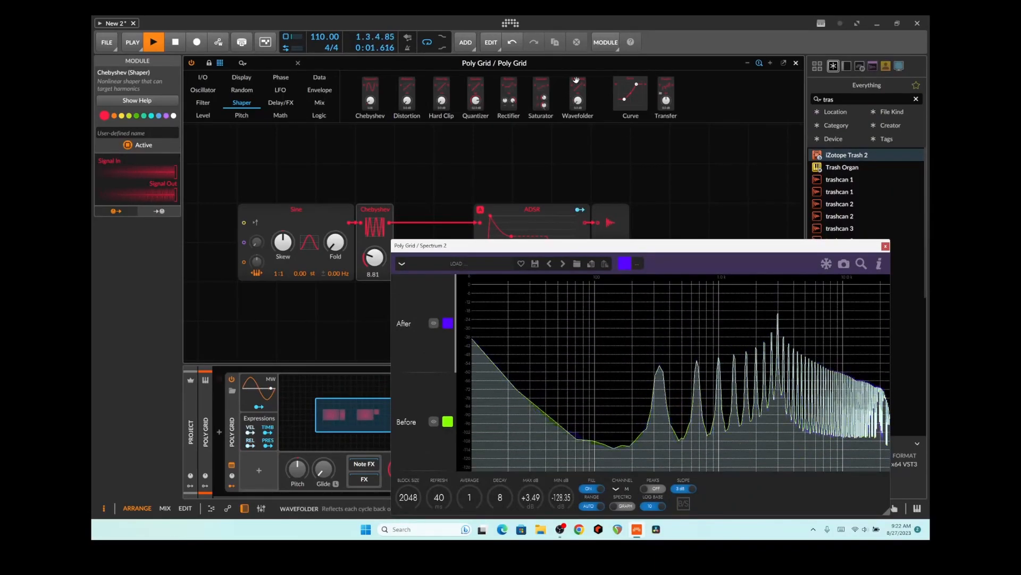
Replace the Chebyshev shaper with a Wavefolder and raise its drive to about +10.9 dB
right_click(379, 211)
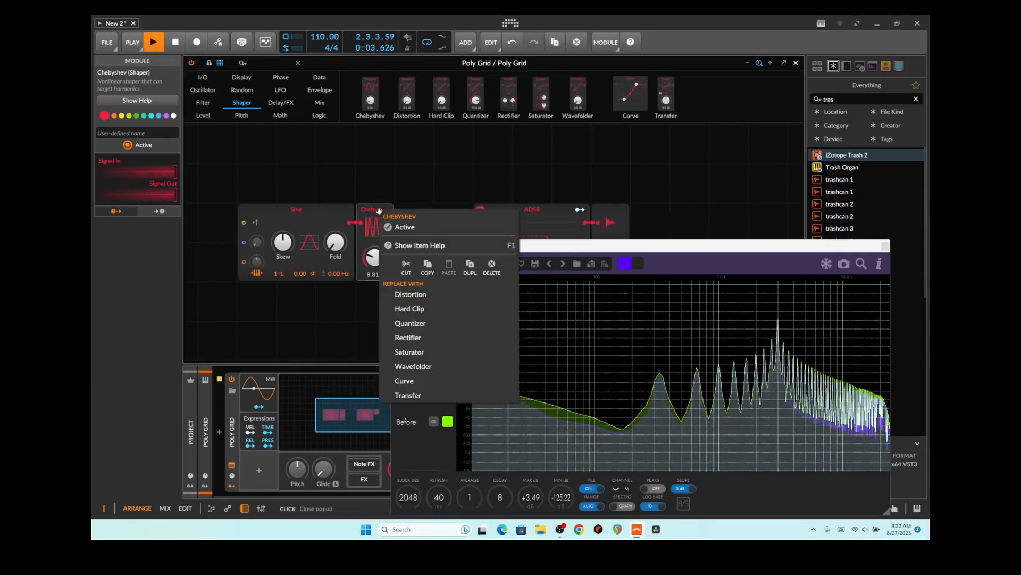
left_click(425, 360)
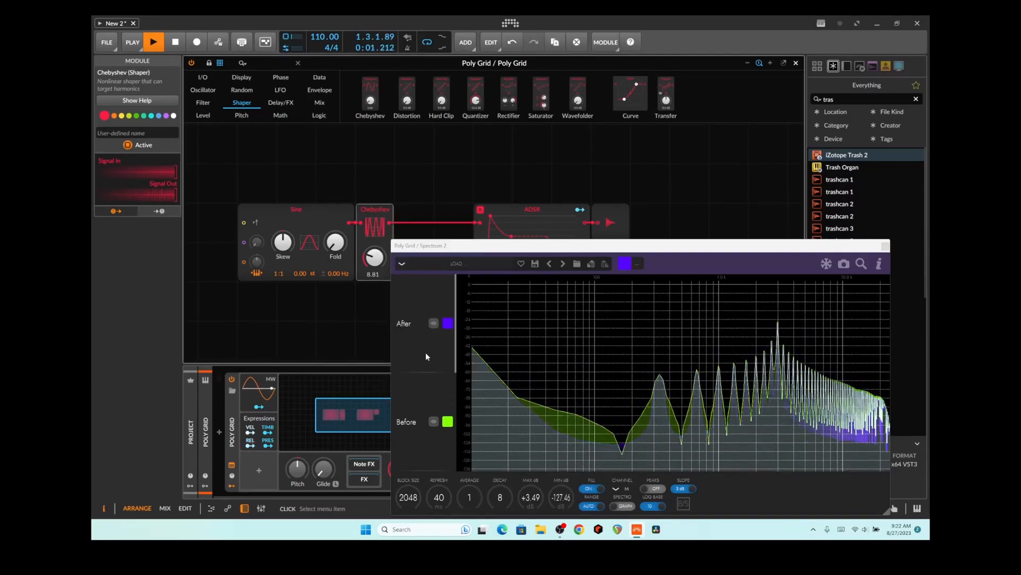
mouse_move(374, 257)
left_mouse_down()
mouse_move(374, 239)
mouse_move(374, 248)
left_mouse_up()
Move the analyser window clear of the Wavefolder and dismiss the Wavefolder's options menu
left_click_drag(495, 251, 483, 101)
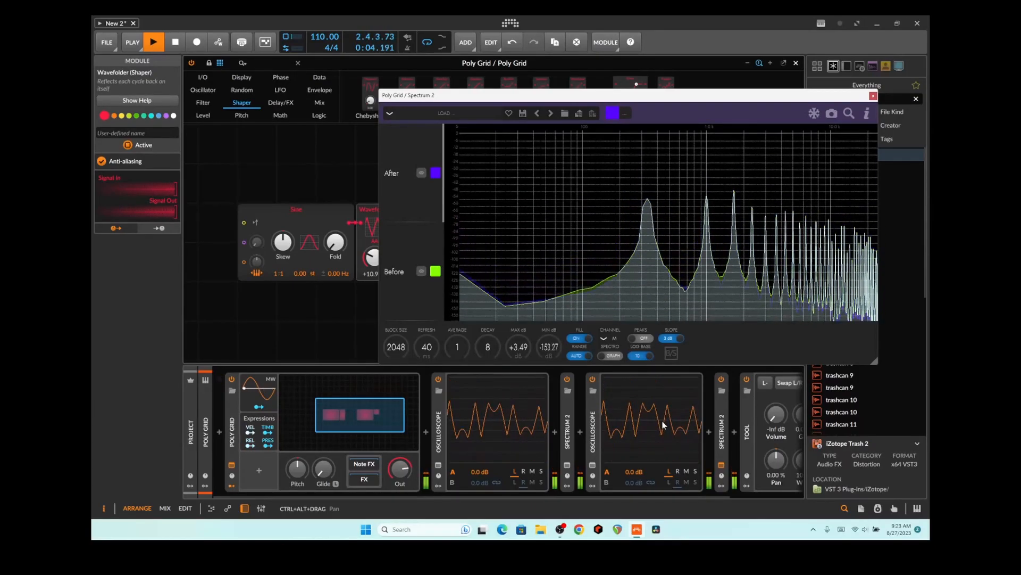
left_click_drag(524, 101, 573, 193)
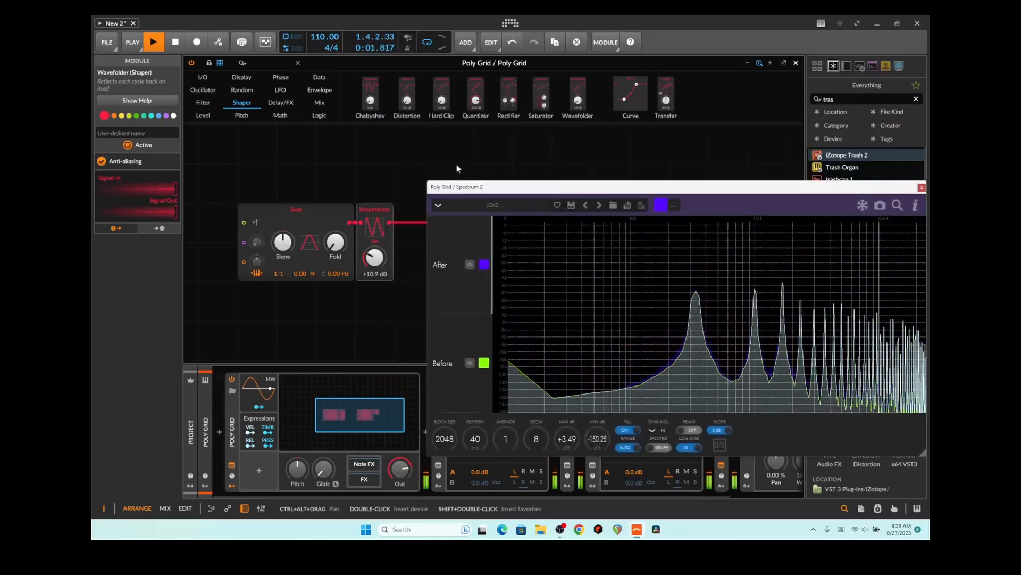
right_click(370, 207)
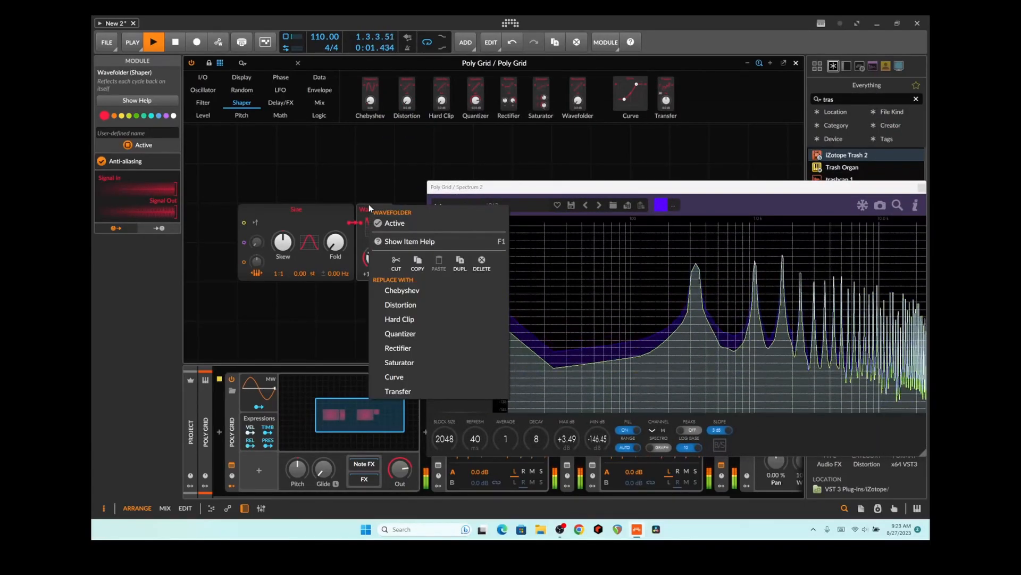
left_click(403, 106)
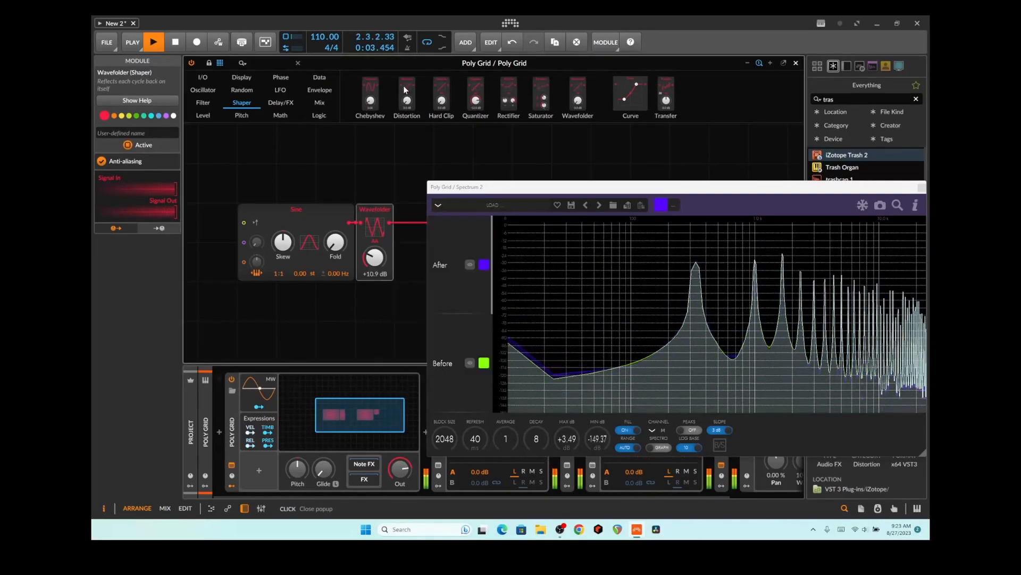
Swap the Wavefolder for a Distortion shaper, then move Spectrum 2 aside and close it
right_click(374, 214)
left_click(404, 314)
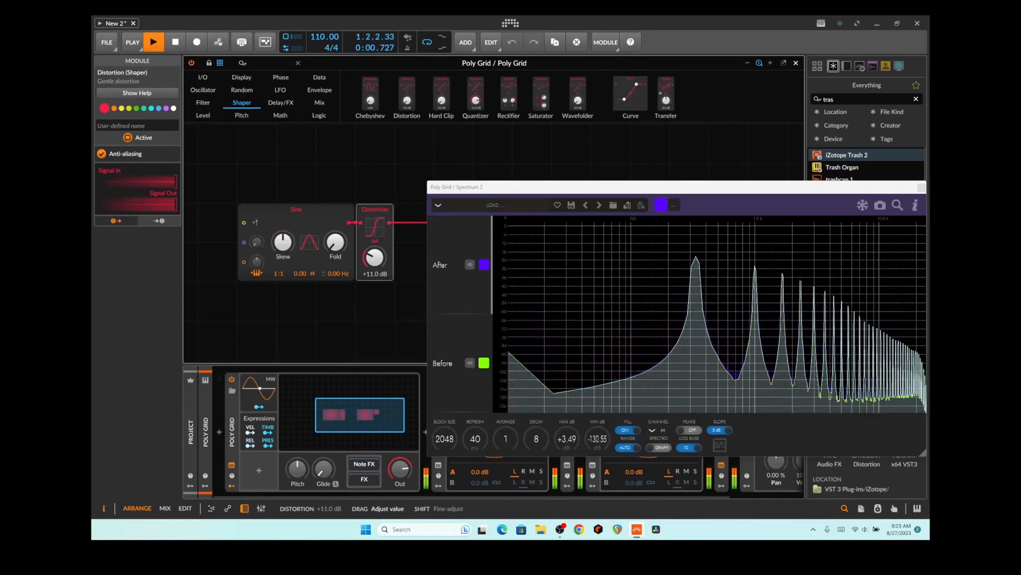
left_click_drag(462, 187, 330, 179)
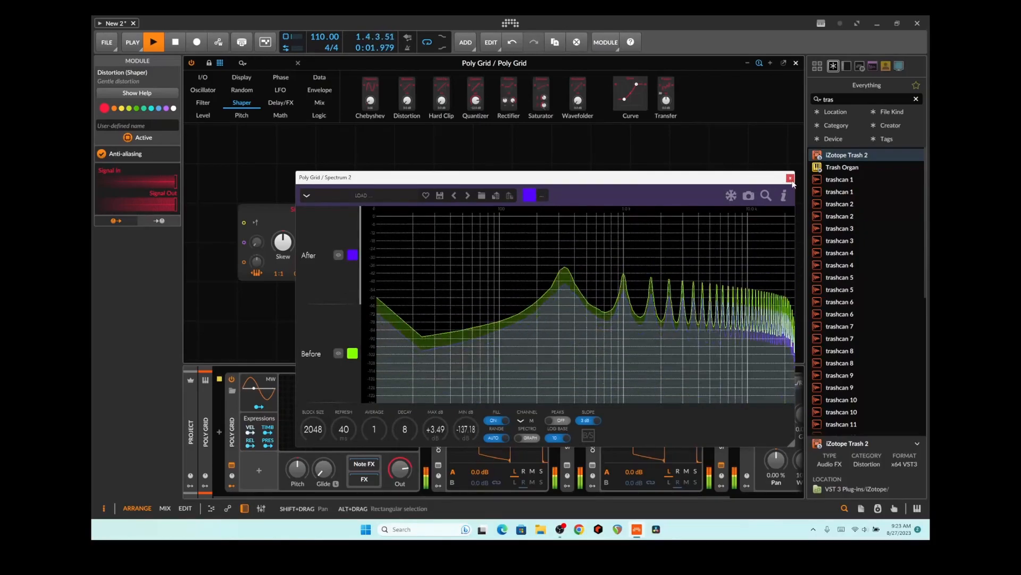
left_click(688, 190)
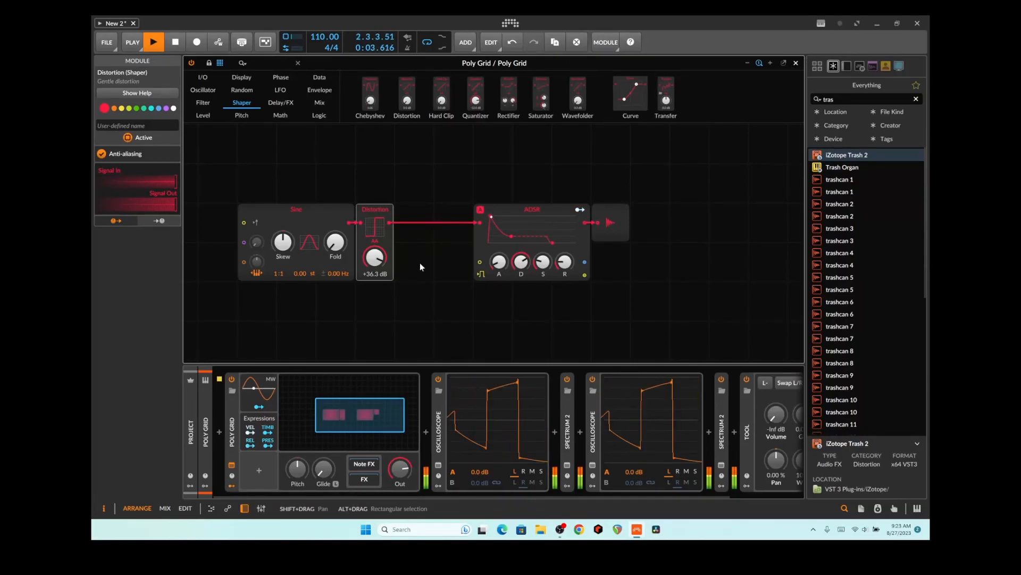
Undo back to a bare Sine-into-ADSR grid with a Distortion device after the first Spectrum 2
key("Delete")
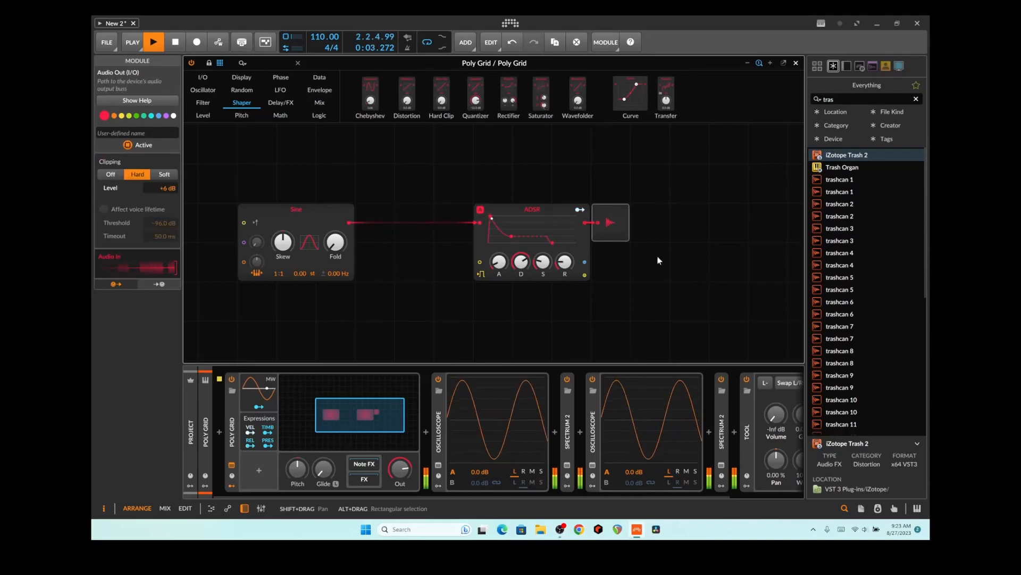
key("ctrl+z")
key("ctrl+z")
key("ctrl+z")
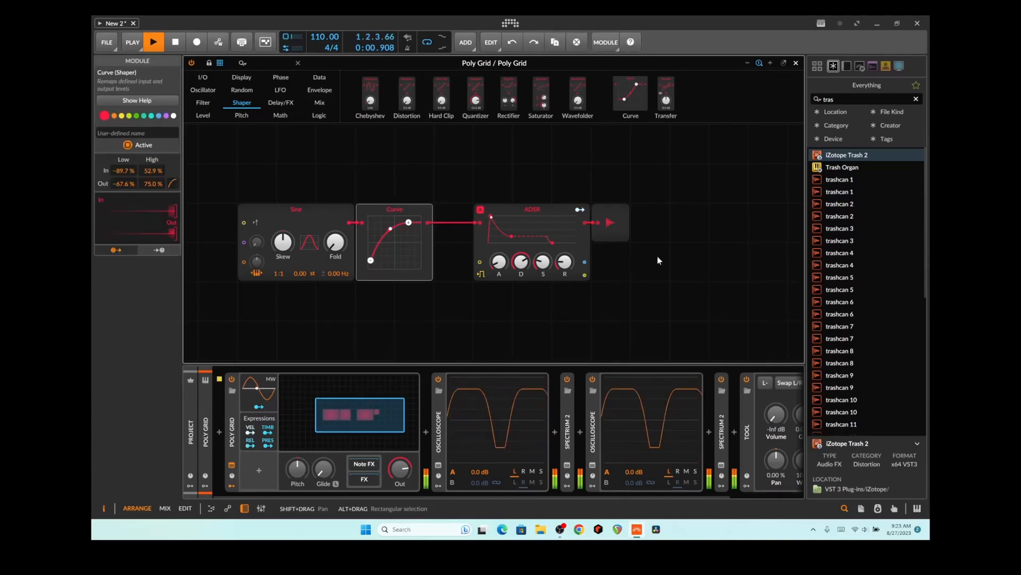
key("ctrl+z")
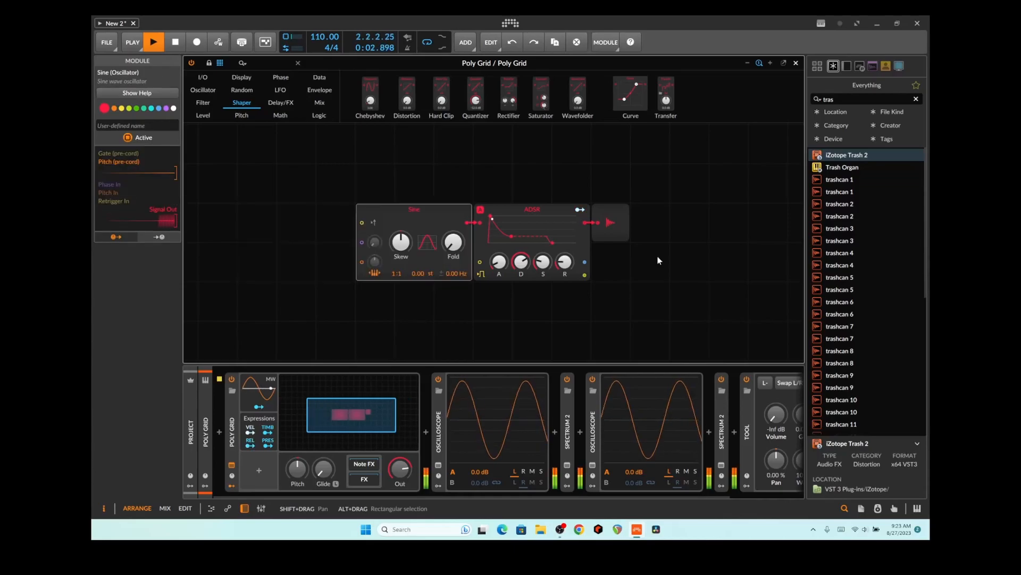
key("ctrl+z")
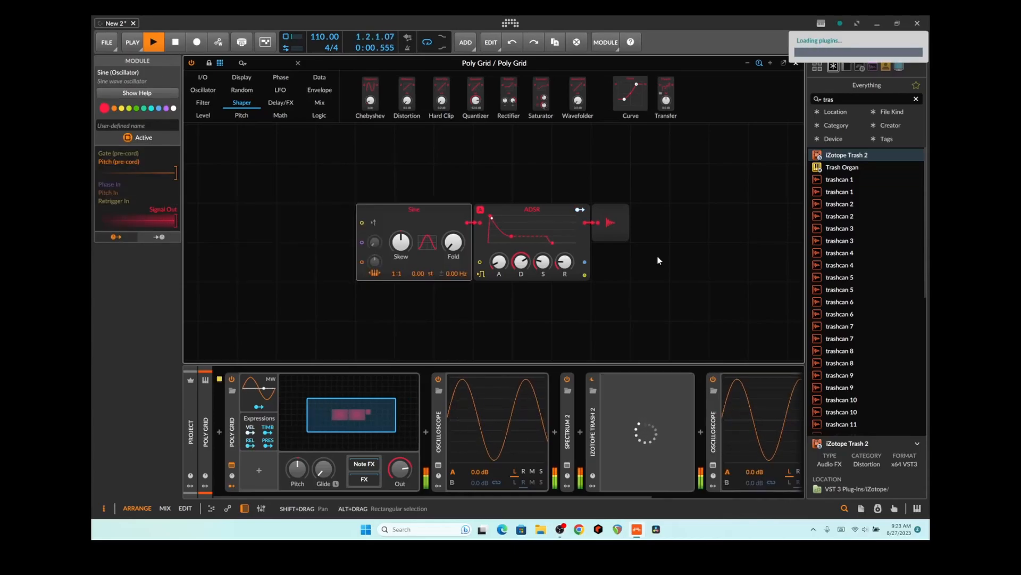
key("ctrl+z")
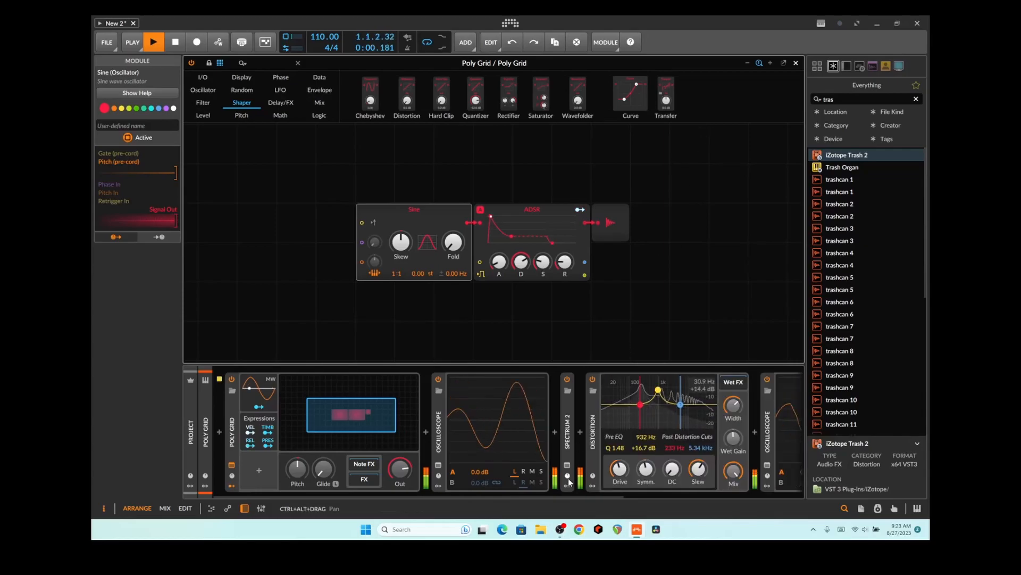
left_click_drag(545, 498, 634, 498)
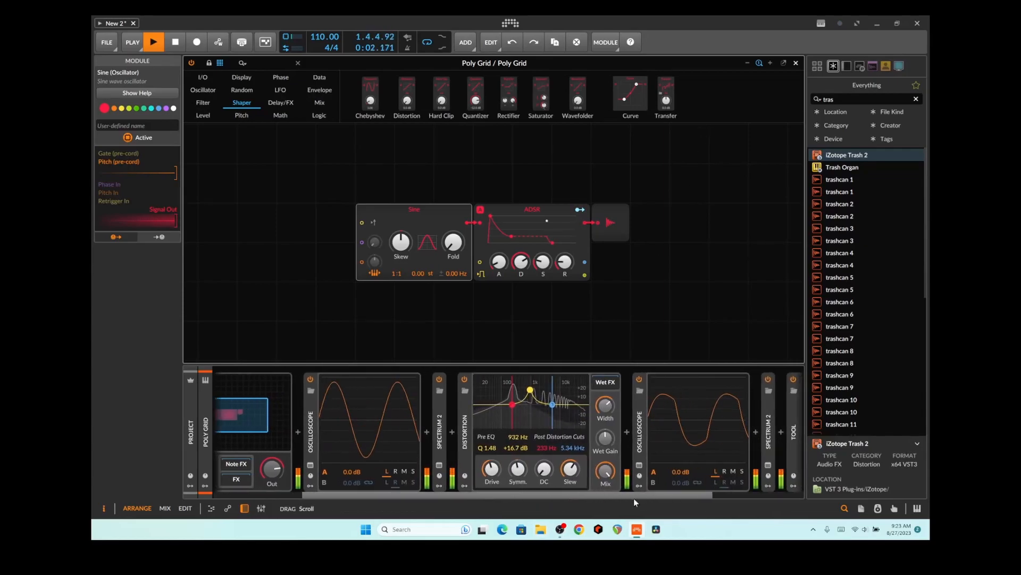
Close the Poly Grid editor and duplicate the Poly Grid track twice
left_click(800, 63)
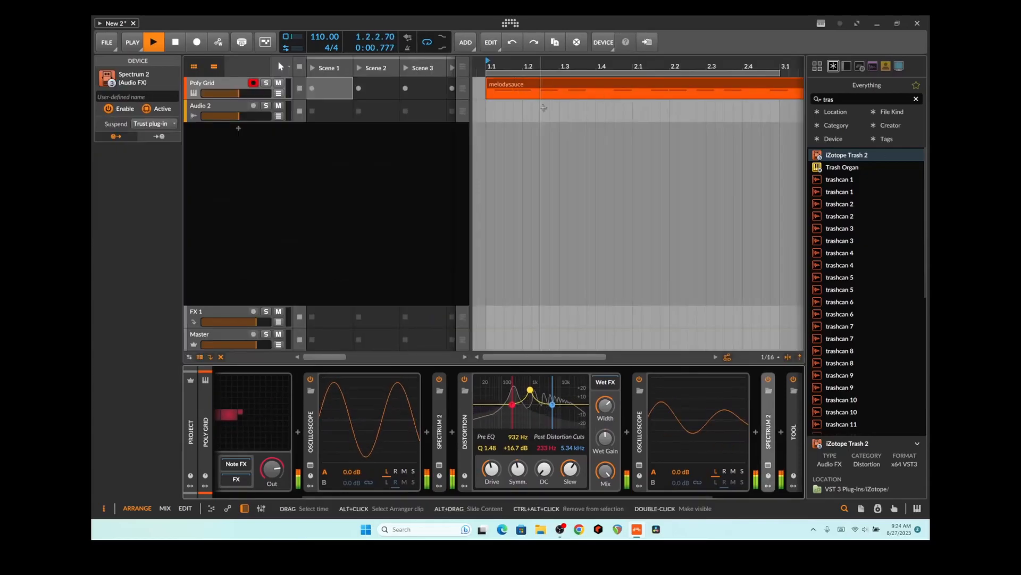
right_click(236, 89)
left_click(326, 189)
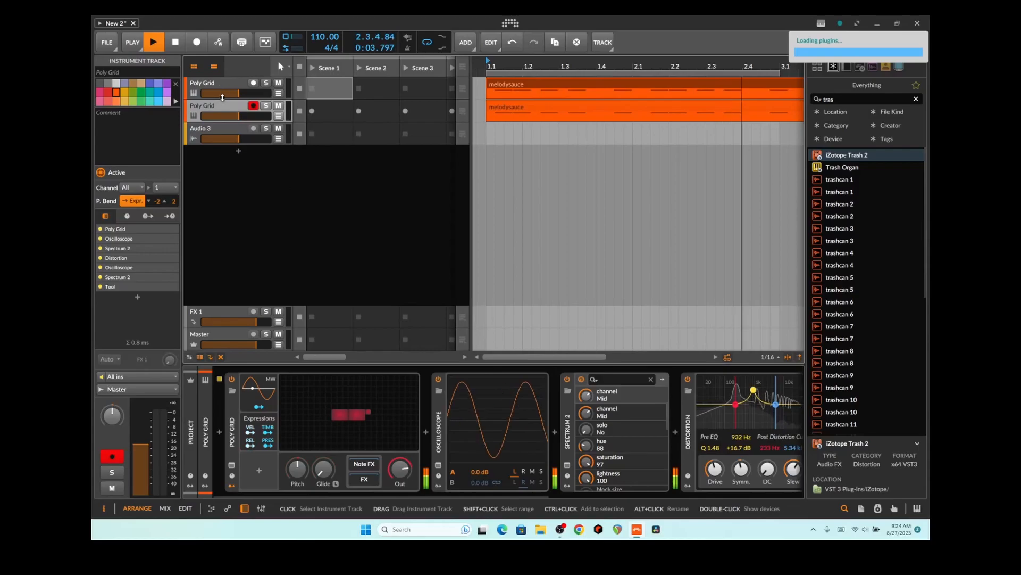
right_click(228, 106)
left_click(315, 205)
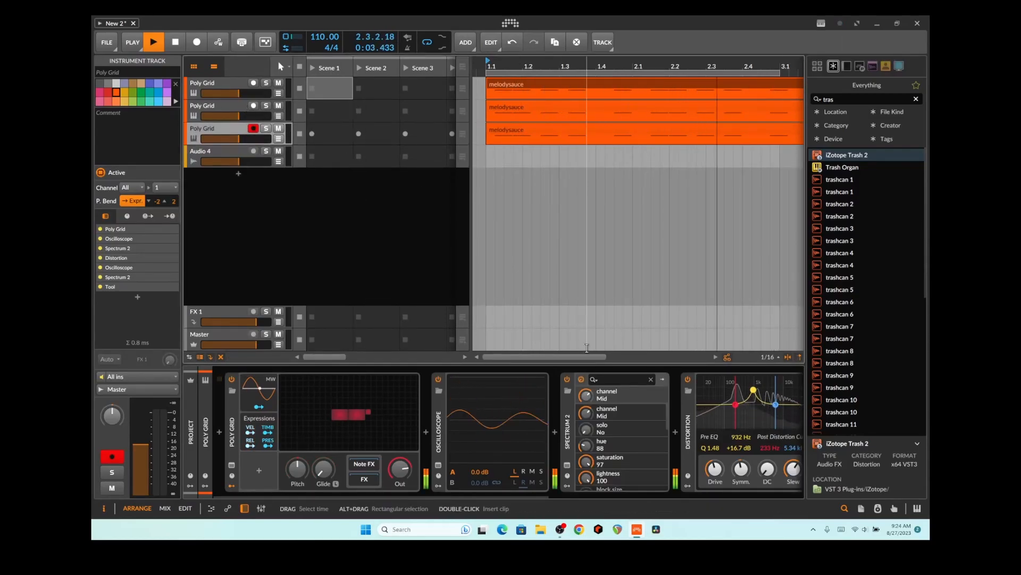
Search the browser for 'amp' and replace the Distortion device with Amp
left_click(555, 498)
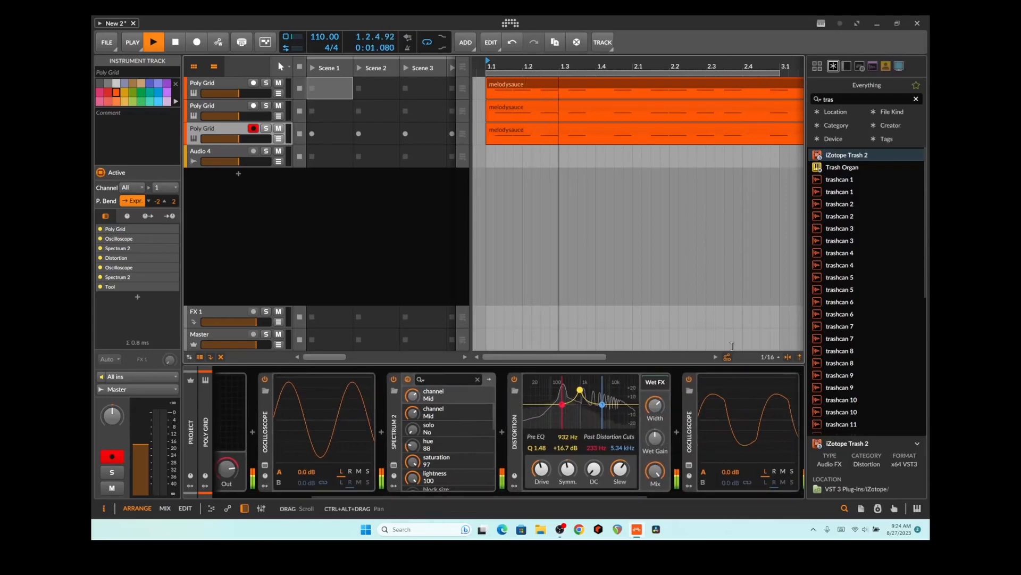
double_click(834, 99)
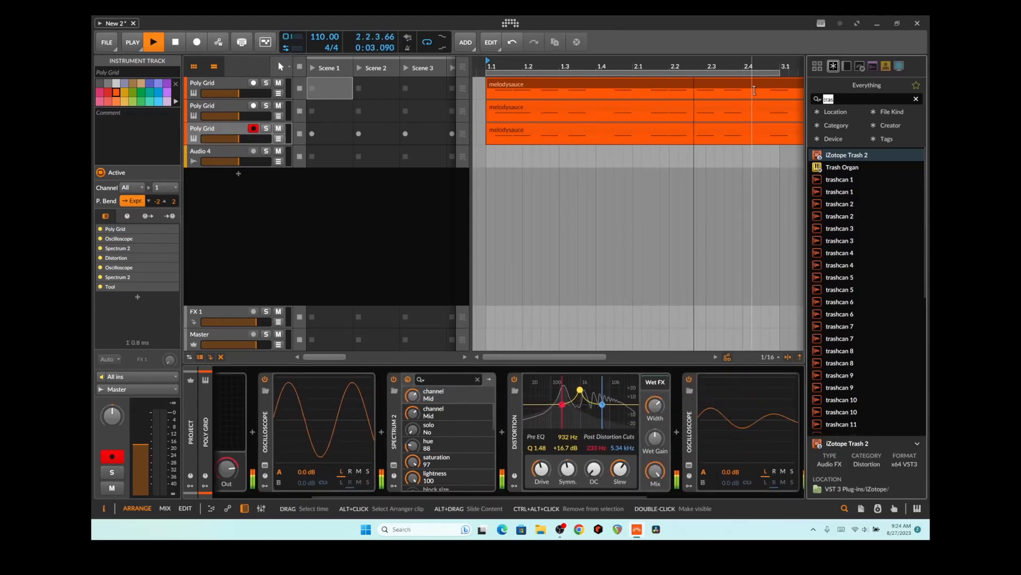
type("amp")
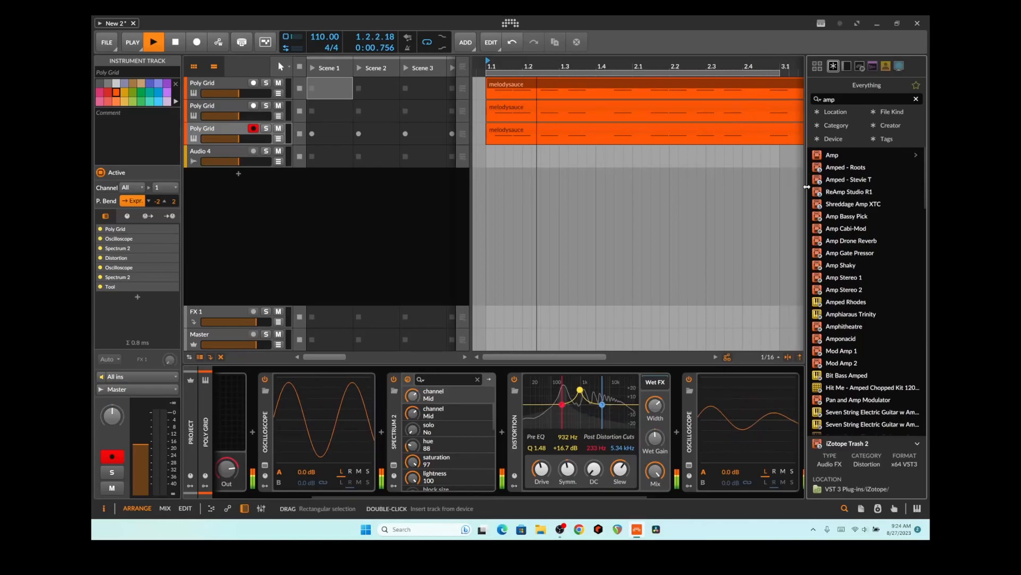
key("Return")
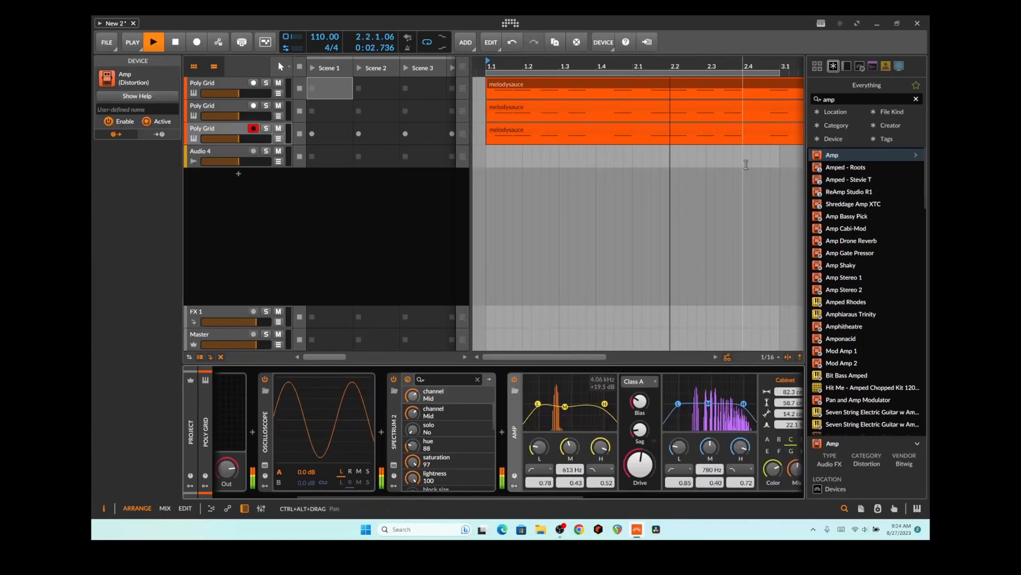
Search the browser for 'sat' to add a saturator to the second track
double_click(845, 99)
type("sat")
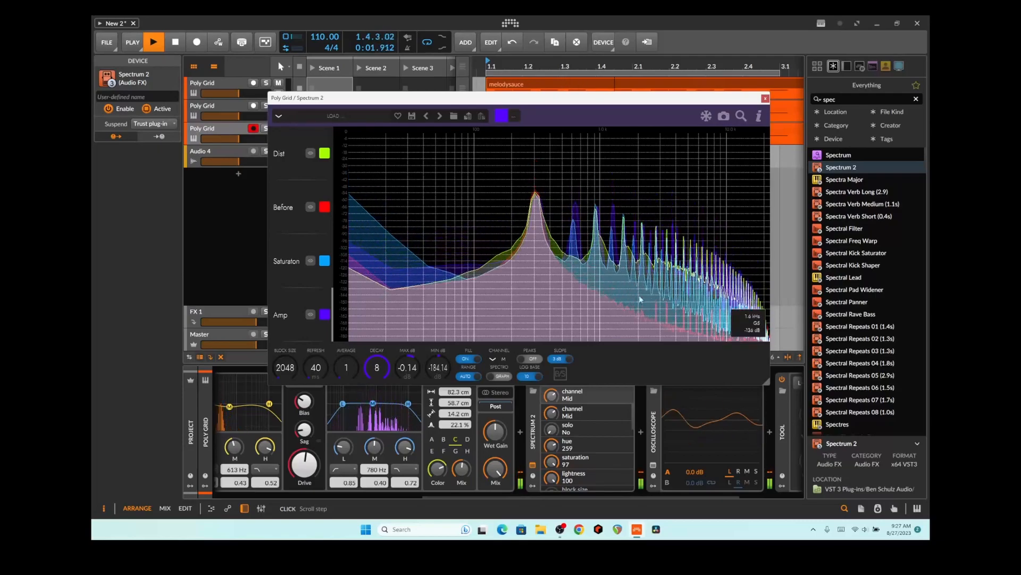
Move the Spectrum 2 window to the top left and stretch its corner to enlarge it
left_click_drag(747, 104, 664, 56)
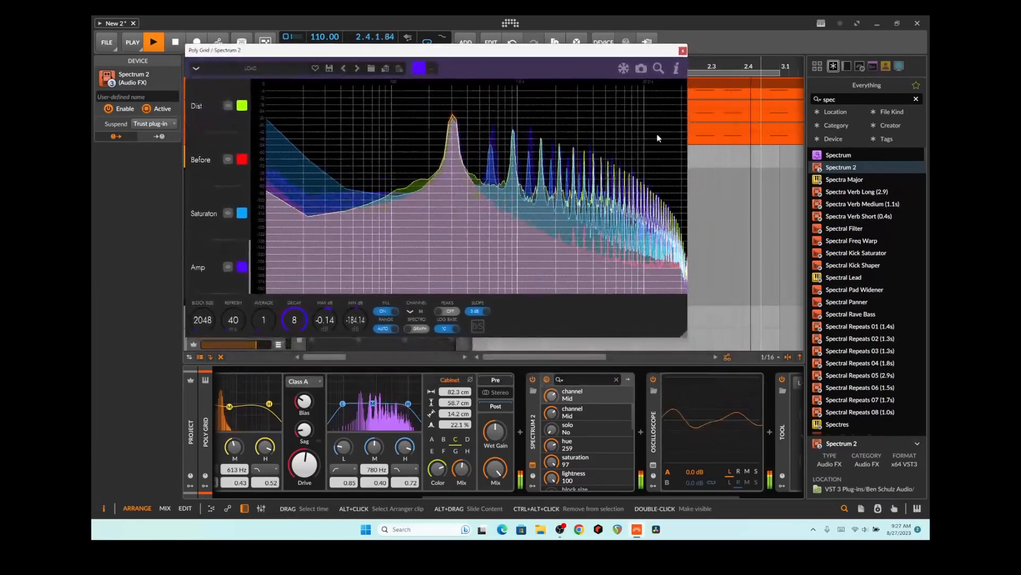
left_click_drag(682, 342, 884, 501)
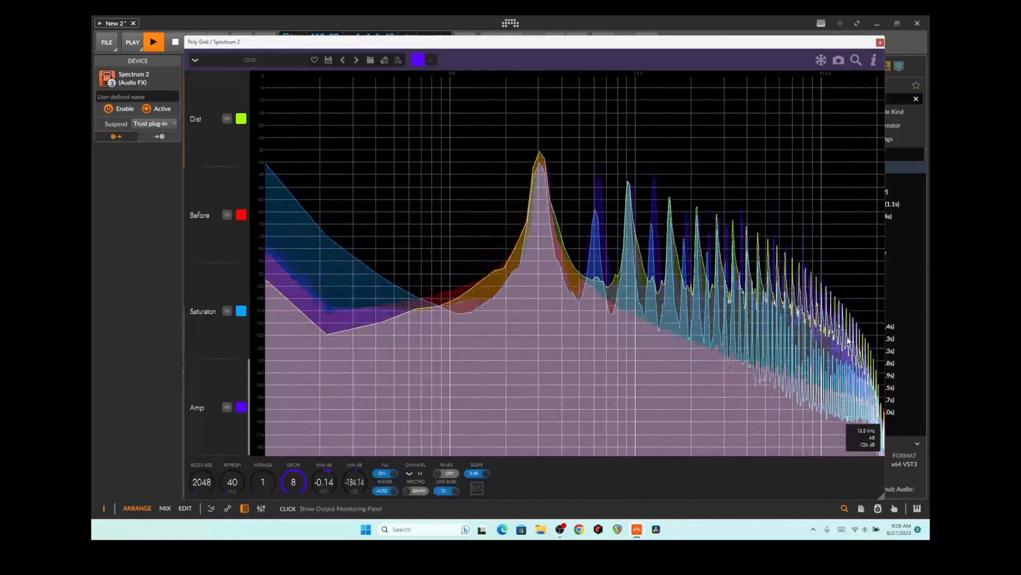
Restart playback and flick the Before trace on and off, leaving it shown
key("space")
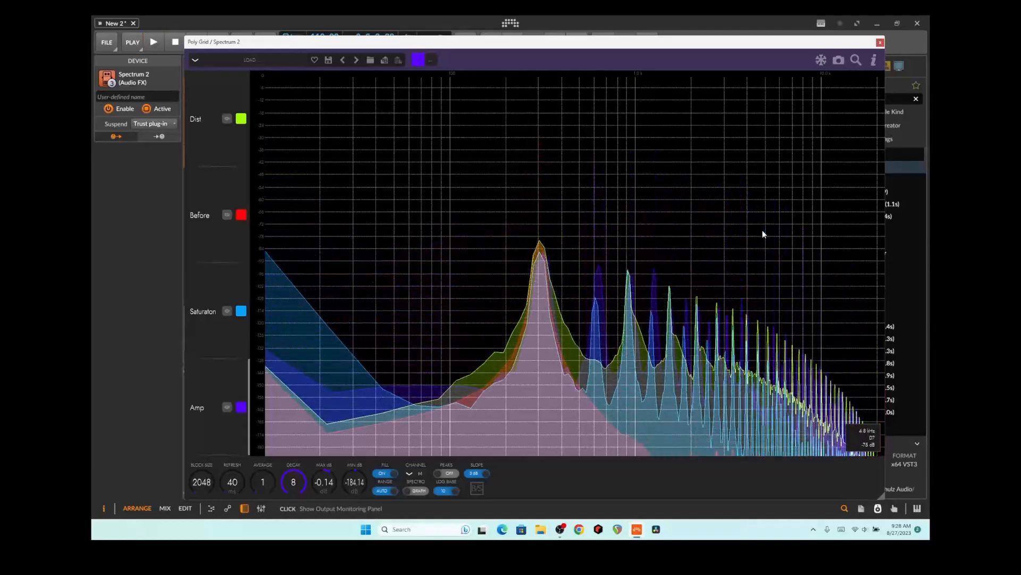
key("space")
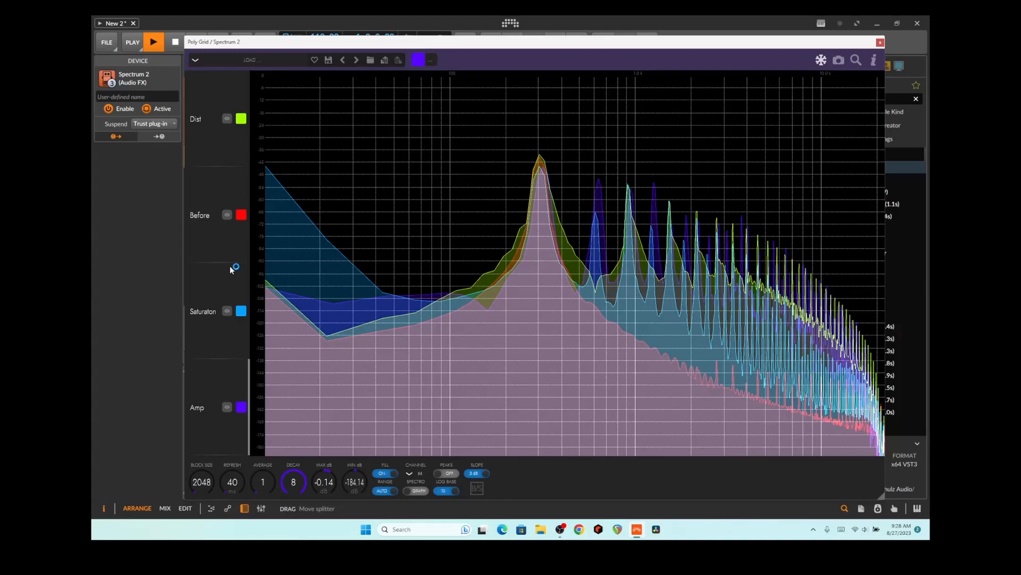
left_click(227, 215)
left_click(228, 215)
left_click(228, 215)
left_click(228, 215)
left_click(228, 215)
left_click(228, 215)
left_click(228, 215)
left_click(227, 215)
left_click(228, 216)
left_click(228, 216)
Hide the Saturation, Amp and Before traces, leaving only Dist visible
left_click(227, 311)
left_click(227, 311)
left_click(227, 311)
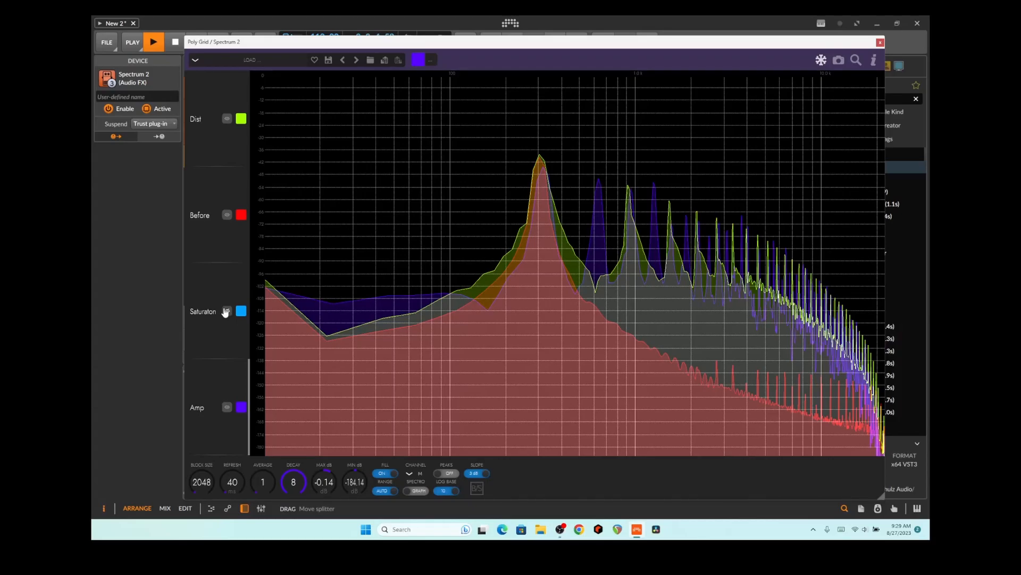
left_click(227, 407)
left_click(227, 408)
left_click(226, 408)
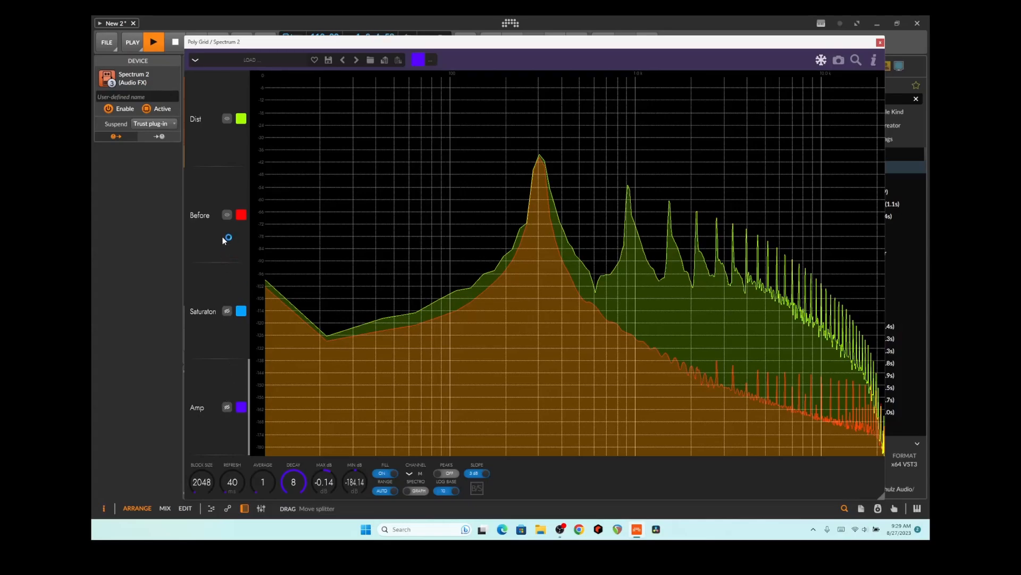
left_click(226, 214)
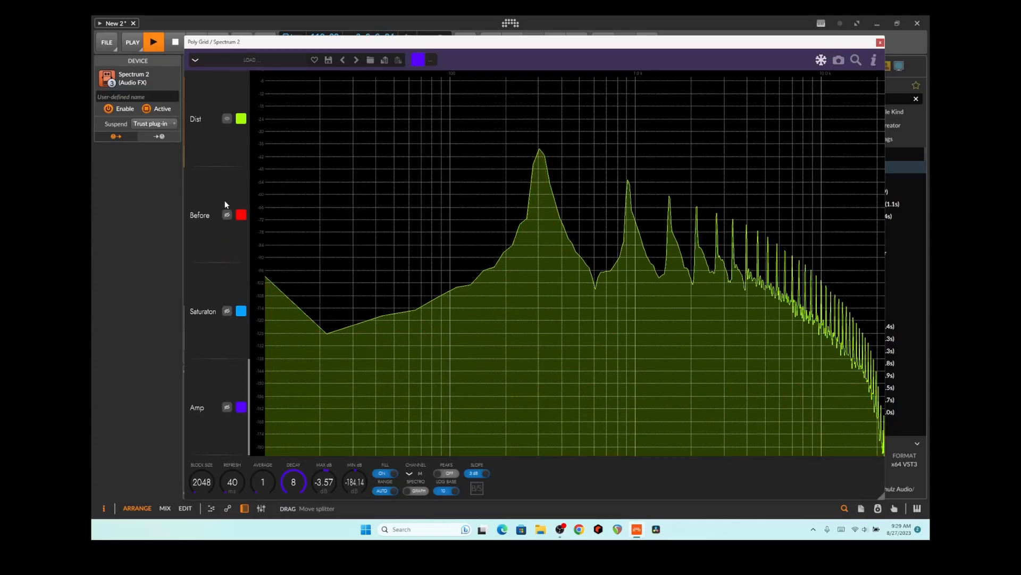
Compare Saturation against Dist by flicking each trace, ending with both shown
left_click(227, 313)
left_click(228, 314)
left_click(228, 314)
left_click(228, 313)
left_click(229, 313)
left_click(228, 119)
left_click(228, 119)
left_click(228, 119)
left_click(228, 120)
left_click(227, 119)
left_click(228, 119)
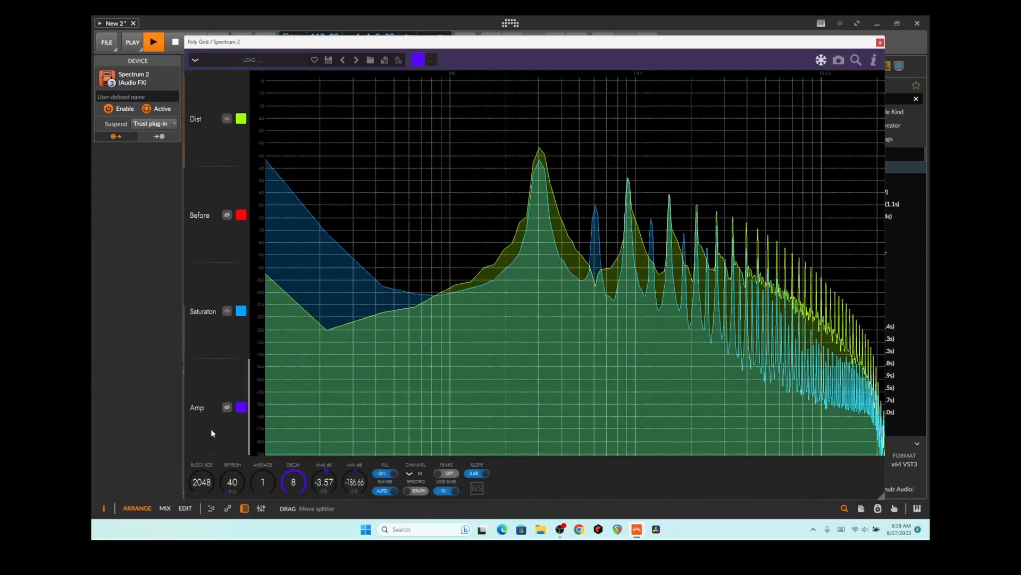
Toggle the Amp trace repeatedly against the others, ending with it shown
left_click(227, 408)
left_click(227, 408)
left_click(227, 407)
left_click(227, 408)
left_click(226, 407)
left_click(227, 409)
left_click(226, 409)
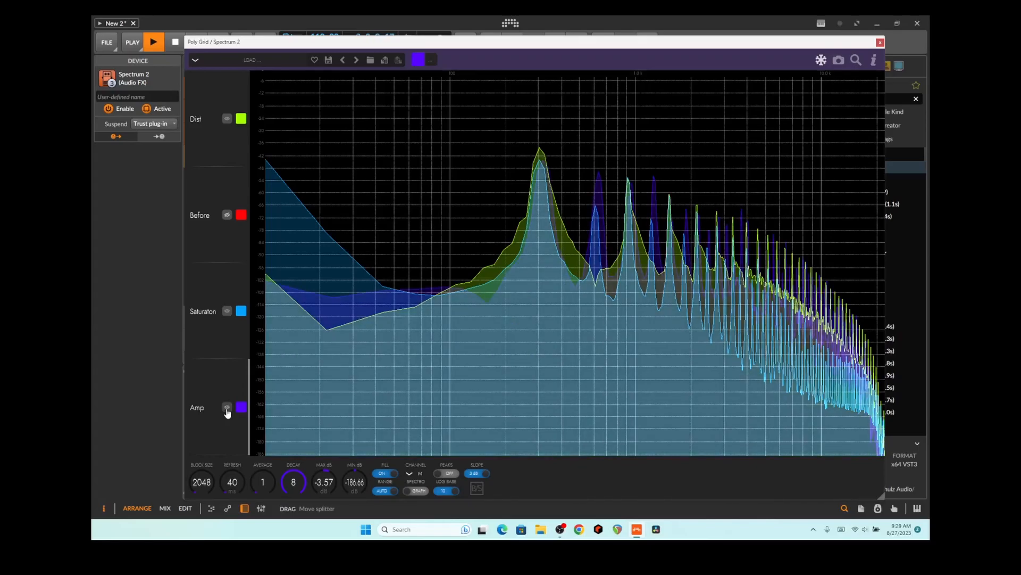
left_click(227, 408)
left_click(227, 408)
left_click(227, 409)
left_click(227, 409)
left_click(227, 409)
left_click(227, 409)
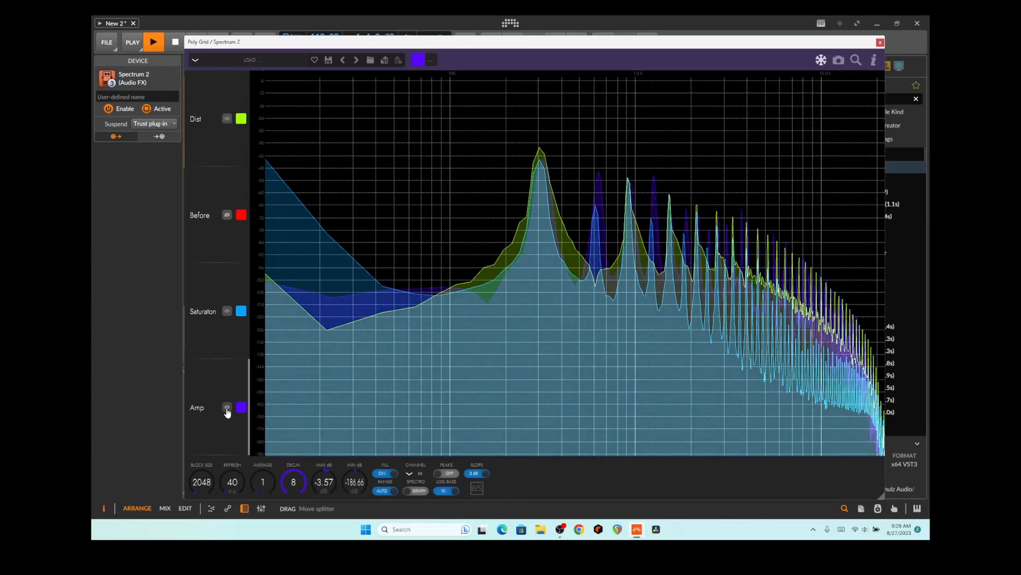
Flick the Saturation and Dist traces off and back on, leaving Dist, Saturation and Amp overlaid
left_click(227, 312)
left_click(228, 312)
left_click(228, 312)
left_click(227, 312)
left_click(228, 119)
left_click(227, 119)
left_click(227, 119)
left_click(228, 119)
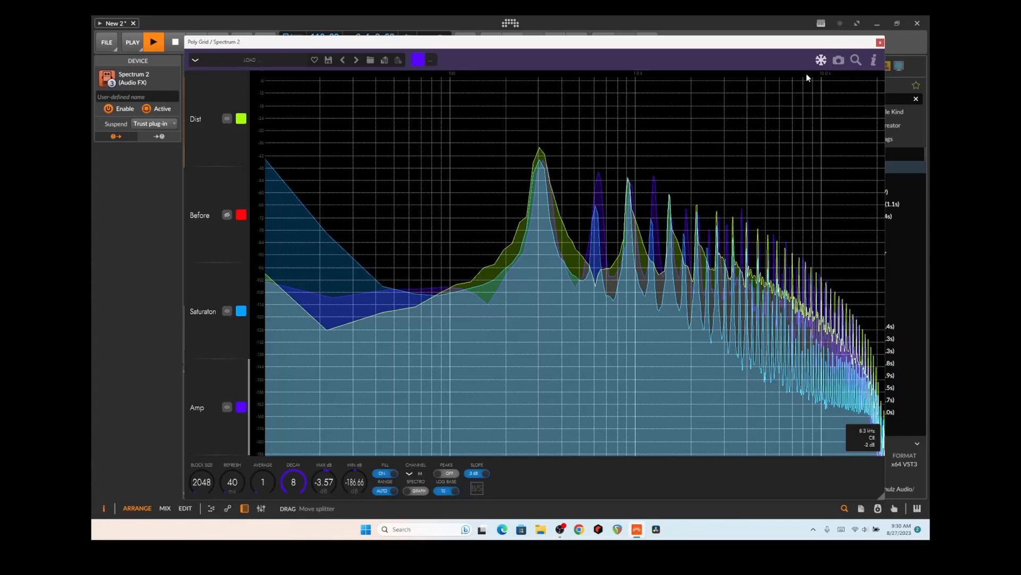
Close the Spectrum 2 window to return to the three melodysauce Poly Grid tracks
left_click(880, 43)
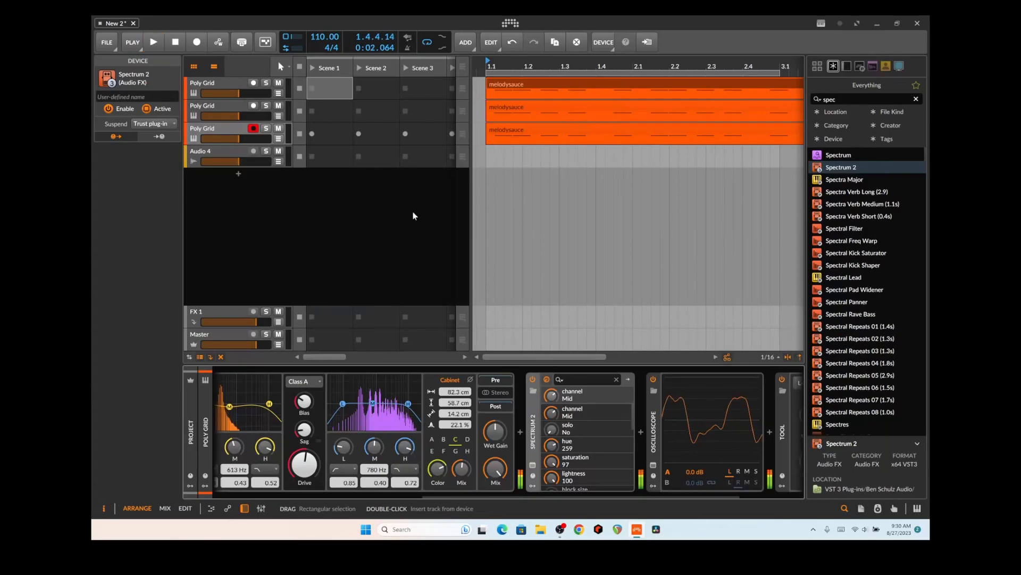